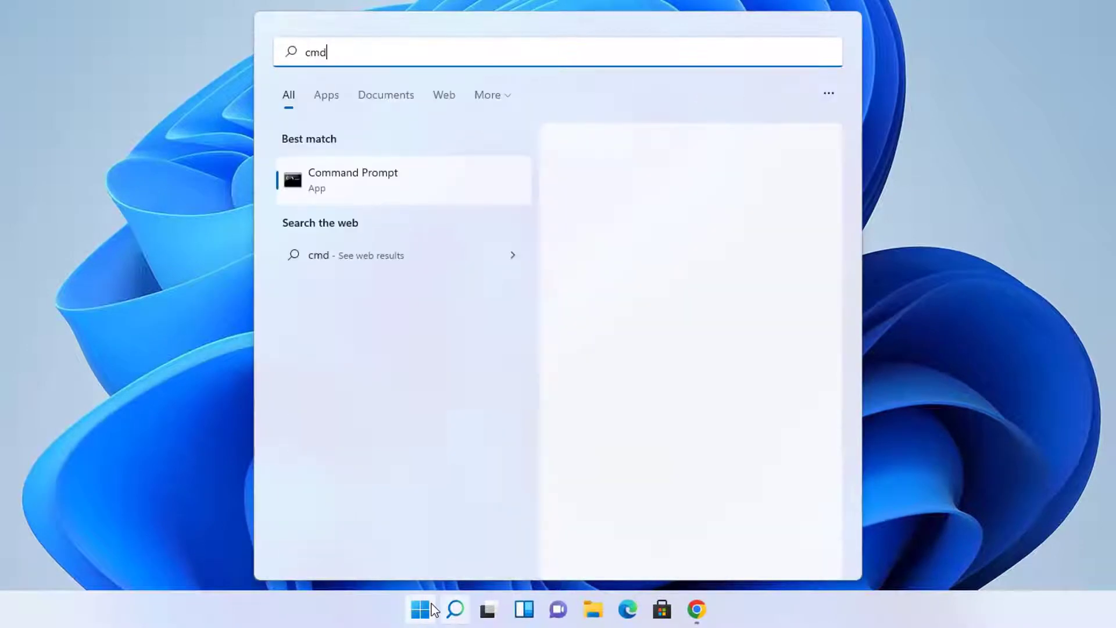
Step: Launch Command Prompt as administrator, approve the elevation prompt, and maximize the window
right_click(342, 173)
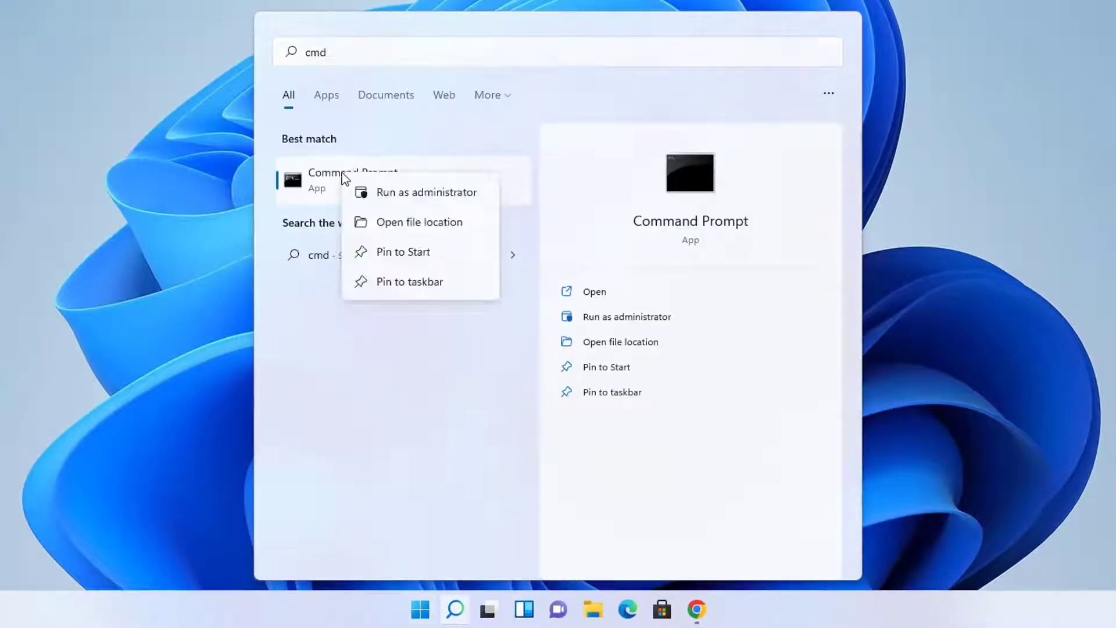
click(408, 190)
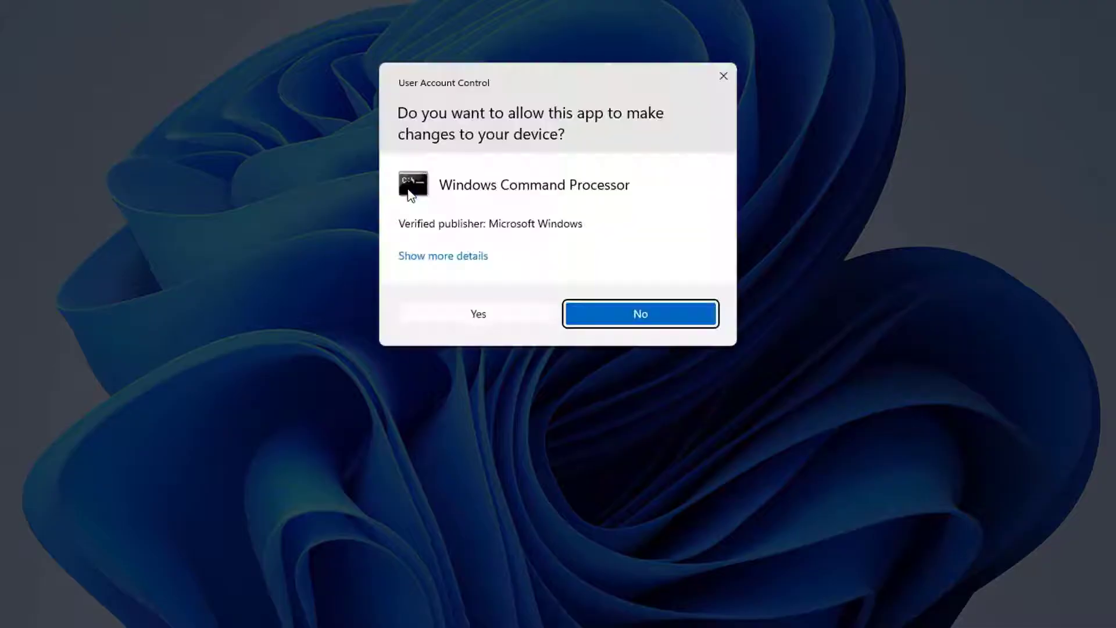
click(449, 311)
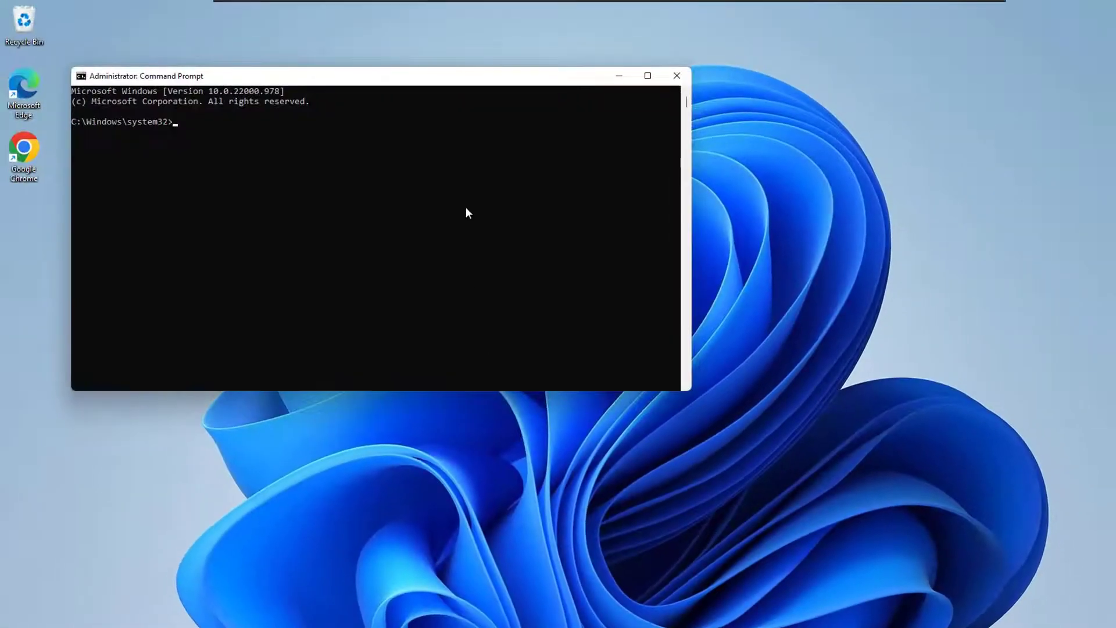
double_click(458, 74)
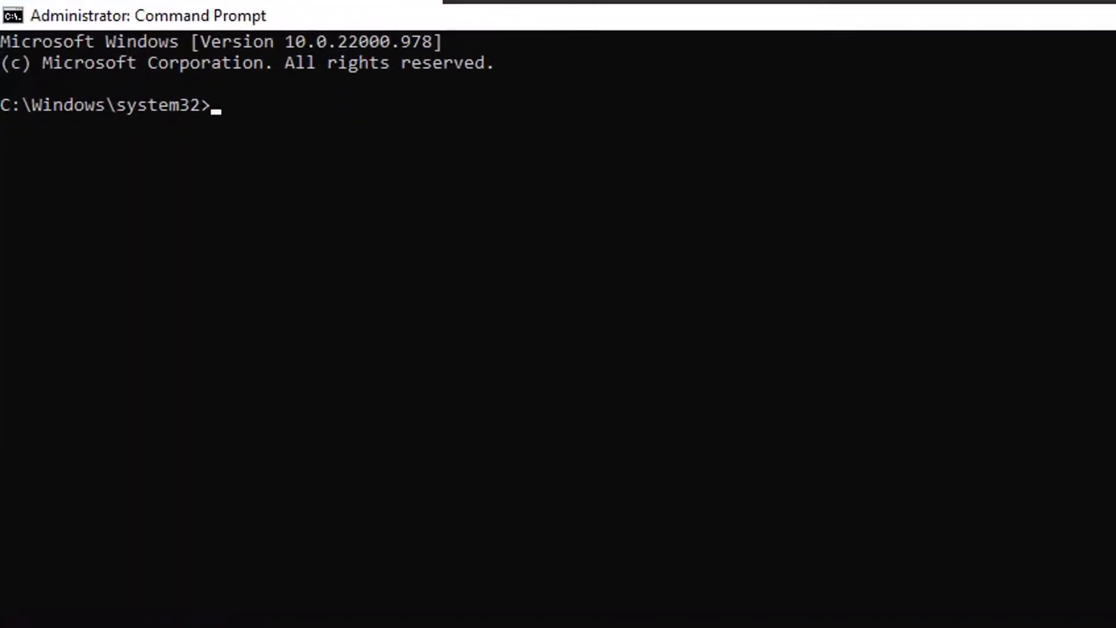
Step: Run java -version, which reports 'java' is not recognized
text(jva)
key(BackSpace)
key(BackSpace)
text(ava -version)
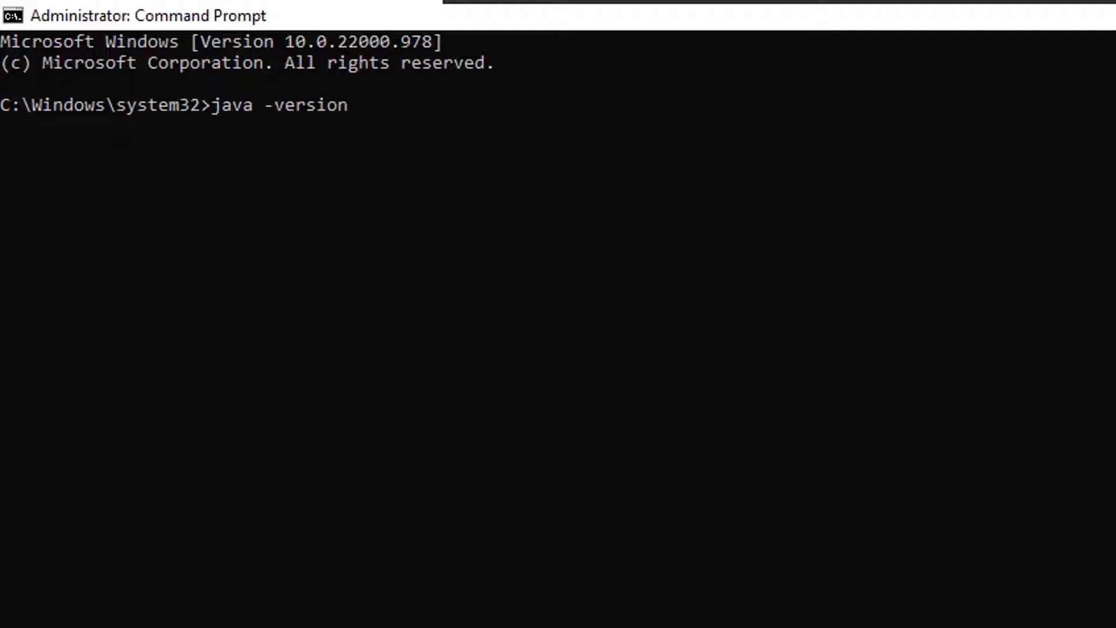
key(Return)
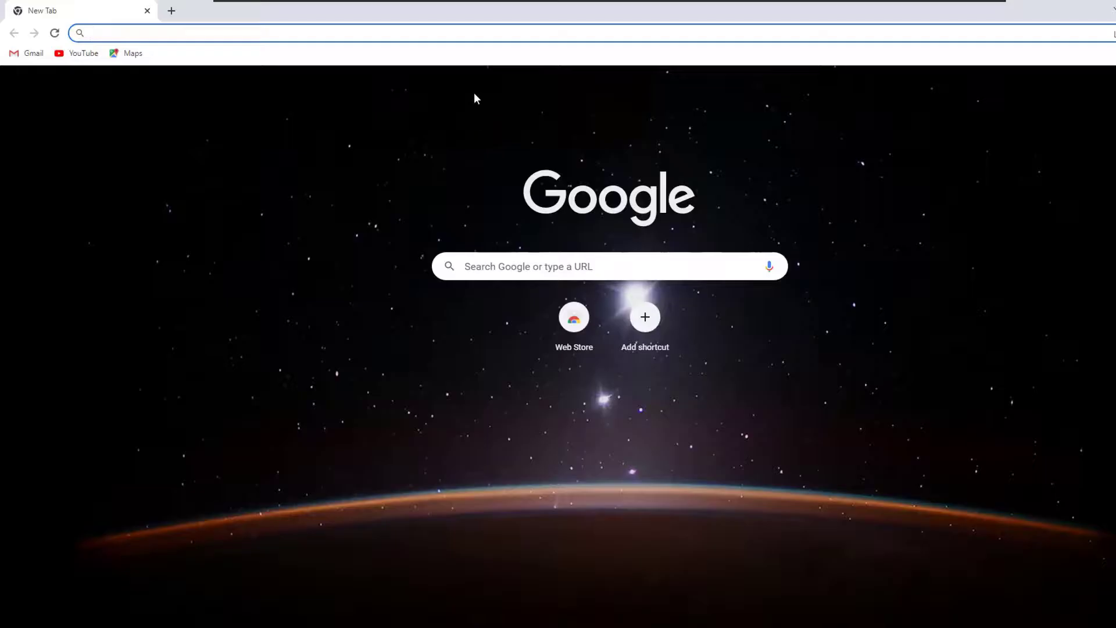
Step: Search Google for jdk download and open Oracle's JDK 19 Windows downloads
text(jd)
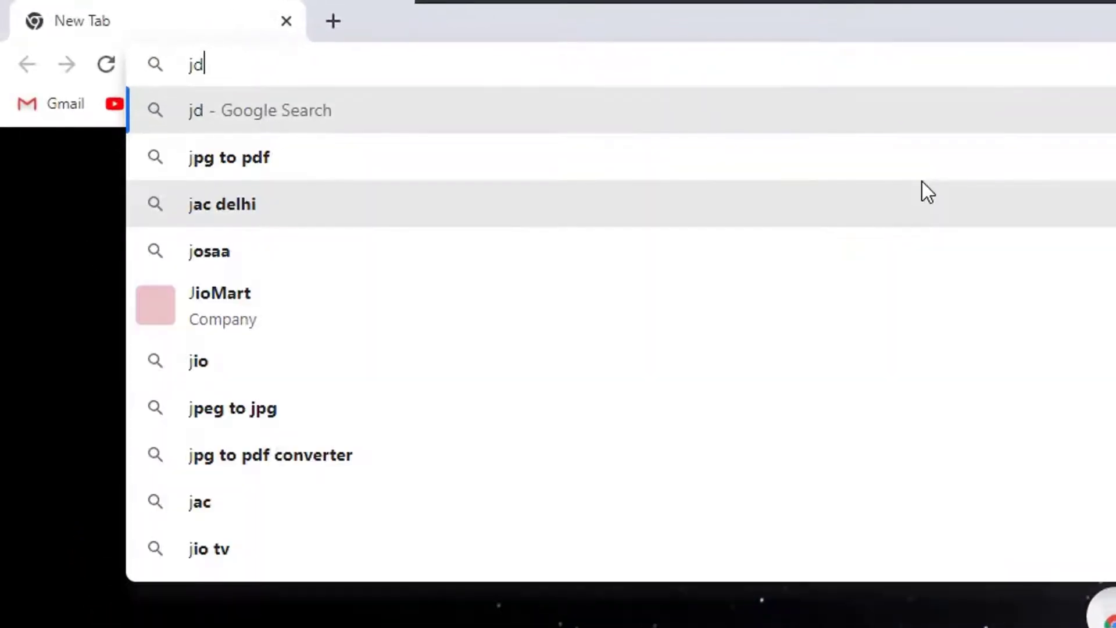
text(k)
key(Down)
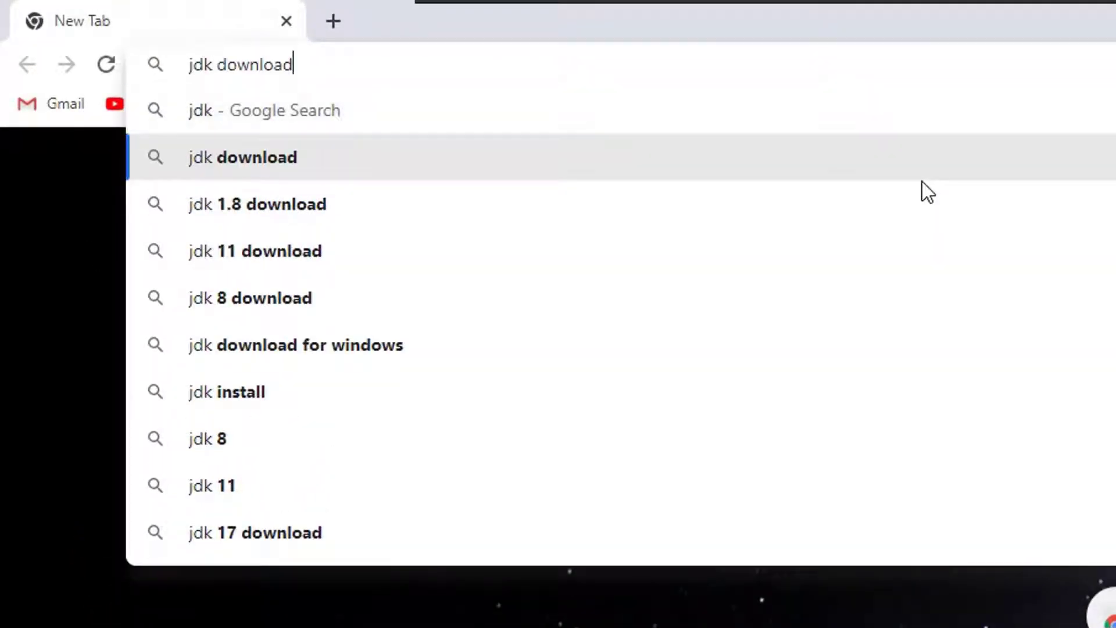
key(Return)
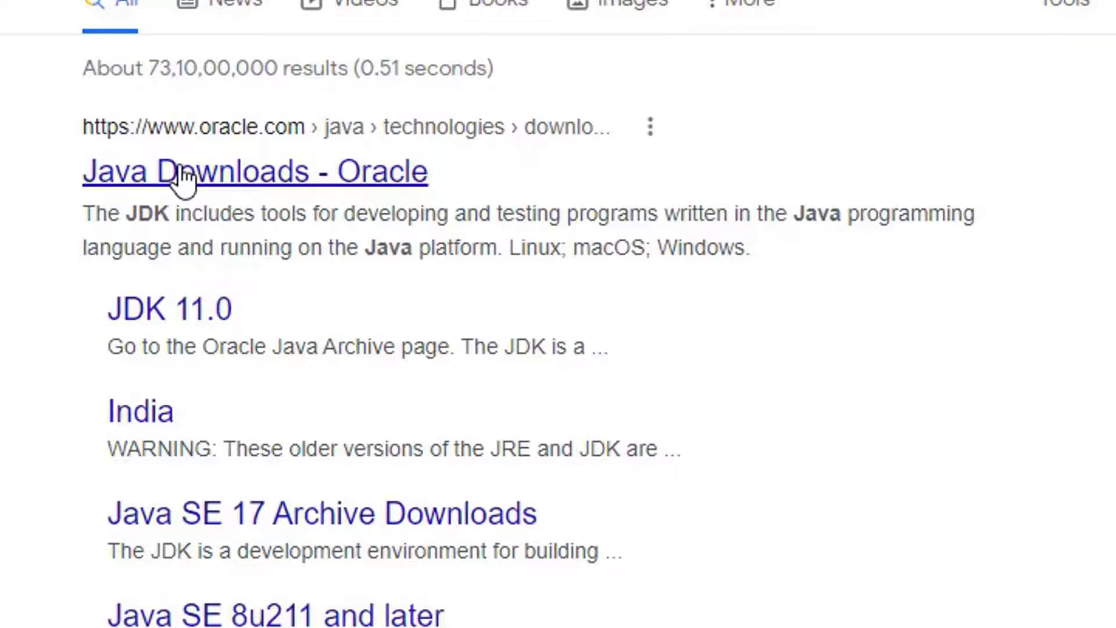
click(183, 176)
click(281, 260)
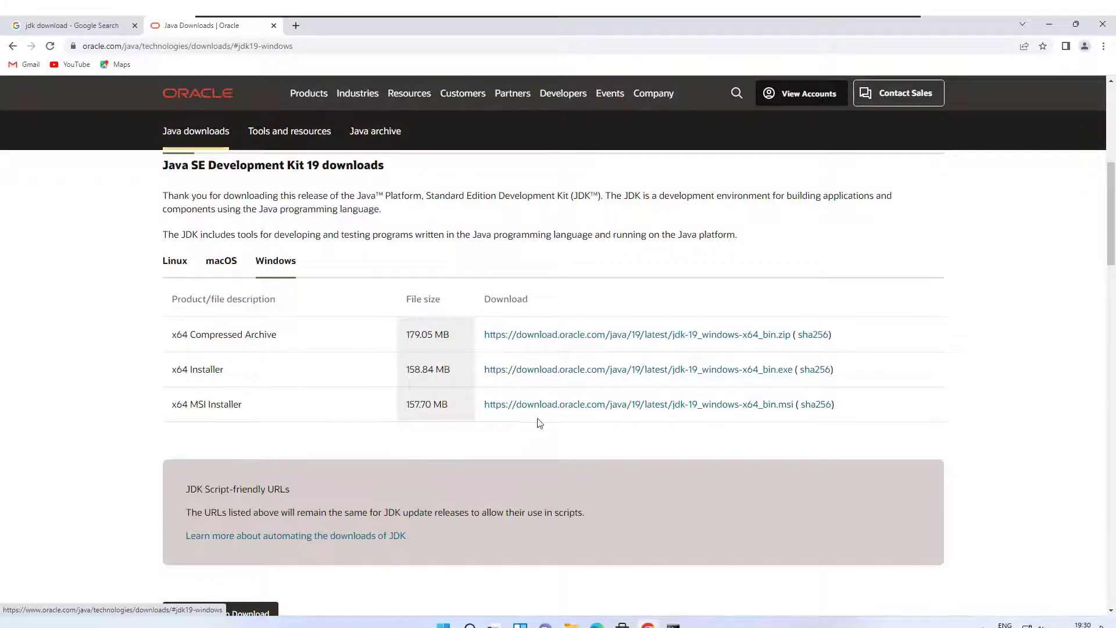
Step: Download the JDK 19 x64 Installer and show jdk-19_windows-x64_bin in its folder
click(569, 370)
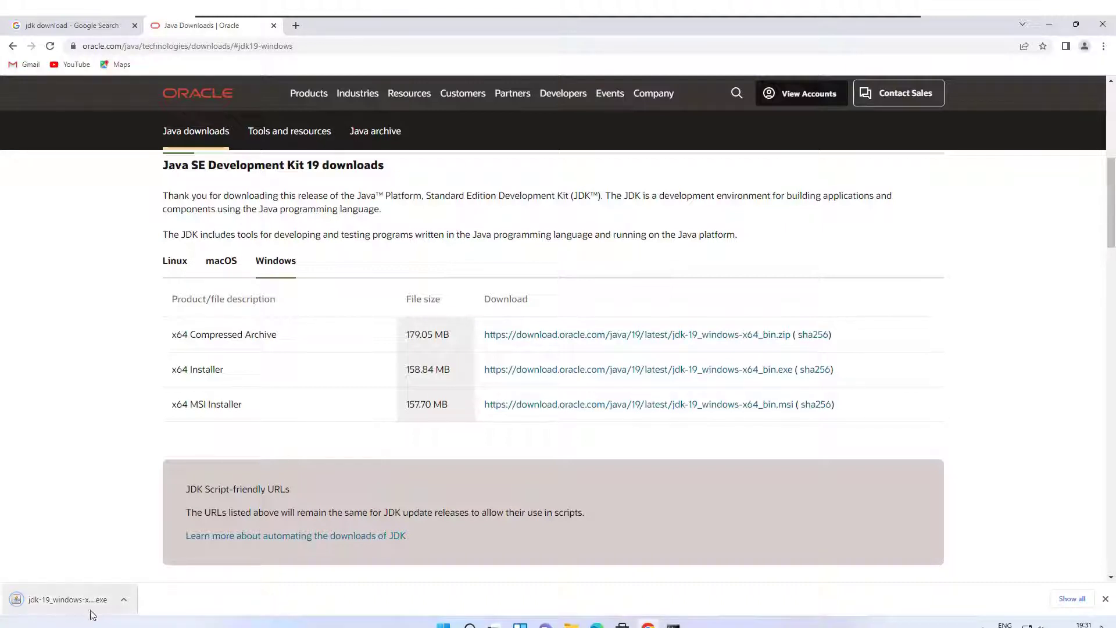
click(123, 601)
click(150, 558)
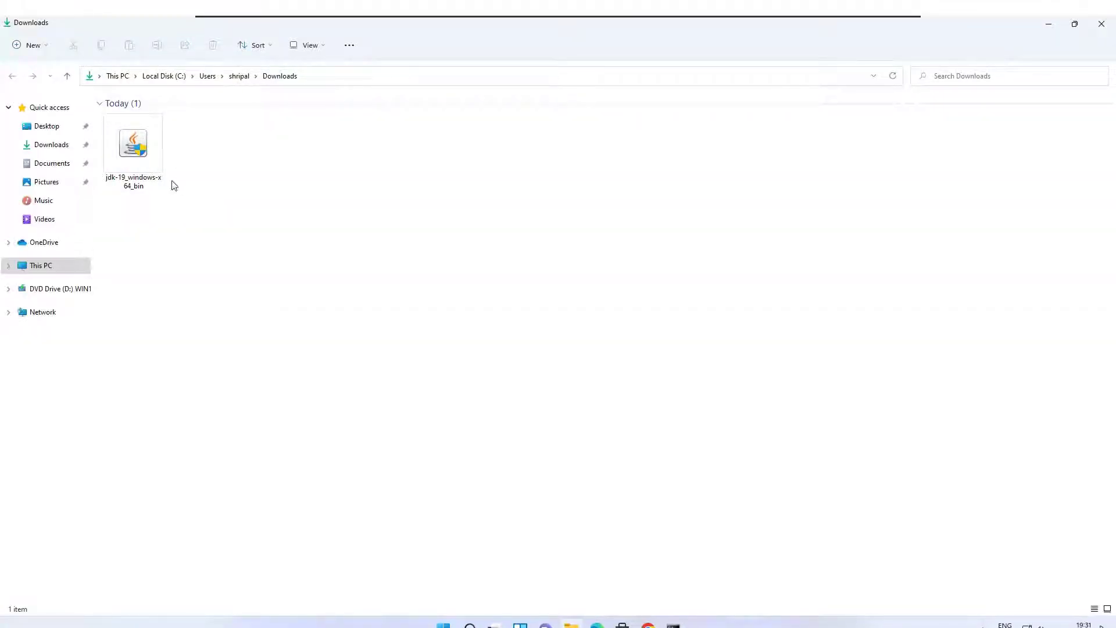
Step: Run jdk-19_windows-x64_bin and install JDK 19 to the default C:\Program Files\Java\jdk-19\ folder
double_click(133, 147)
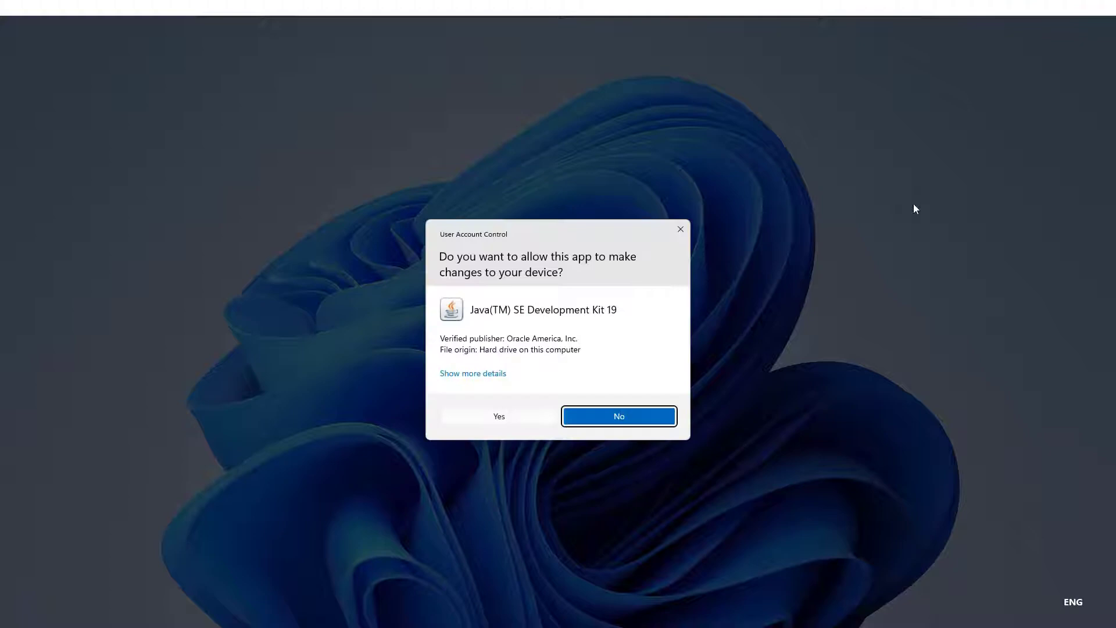
click(488, 422)
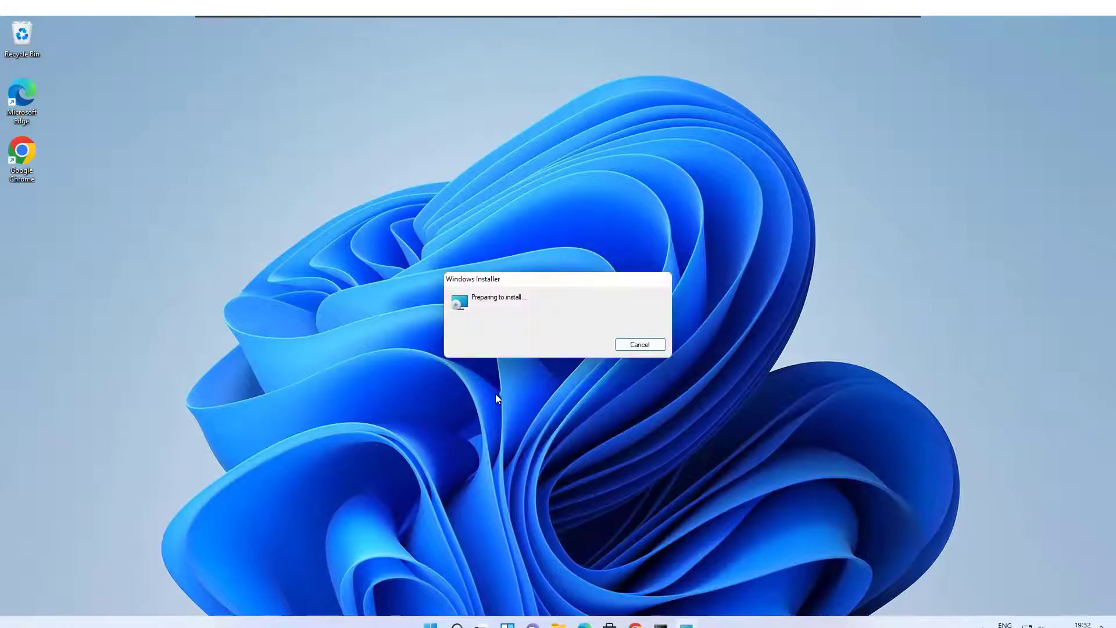
right_click(897, 182)
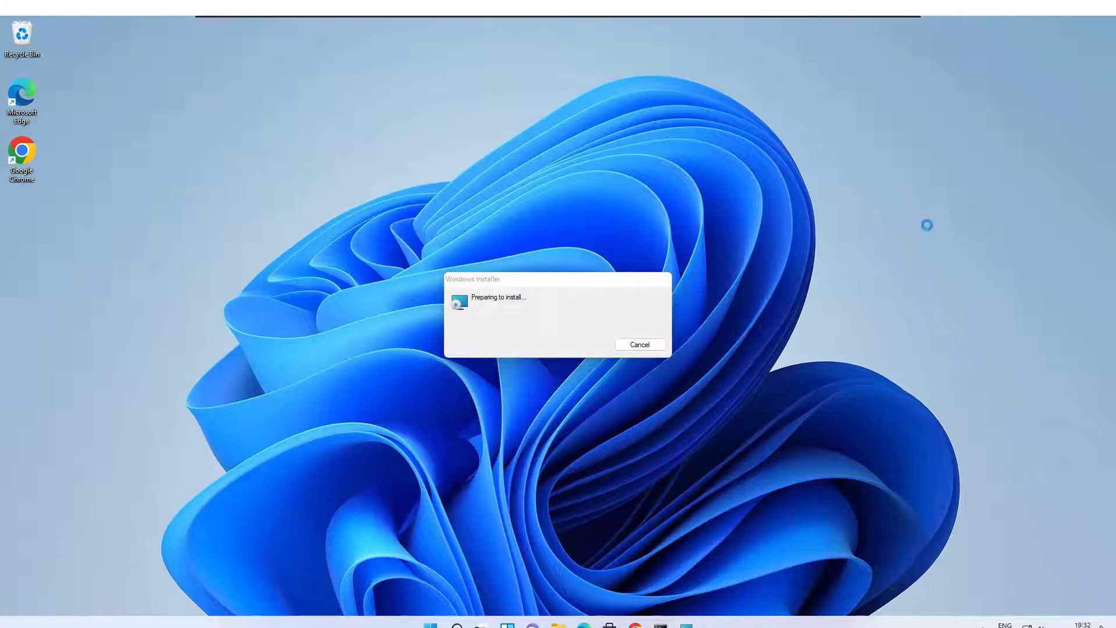
click(933, 233)
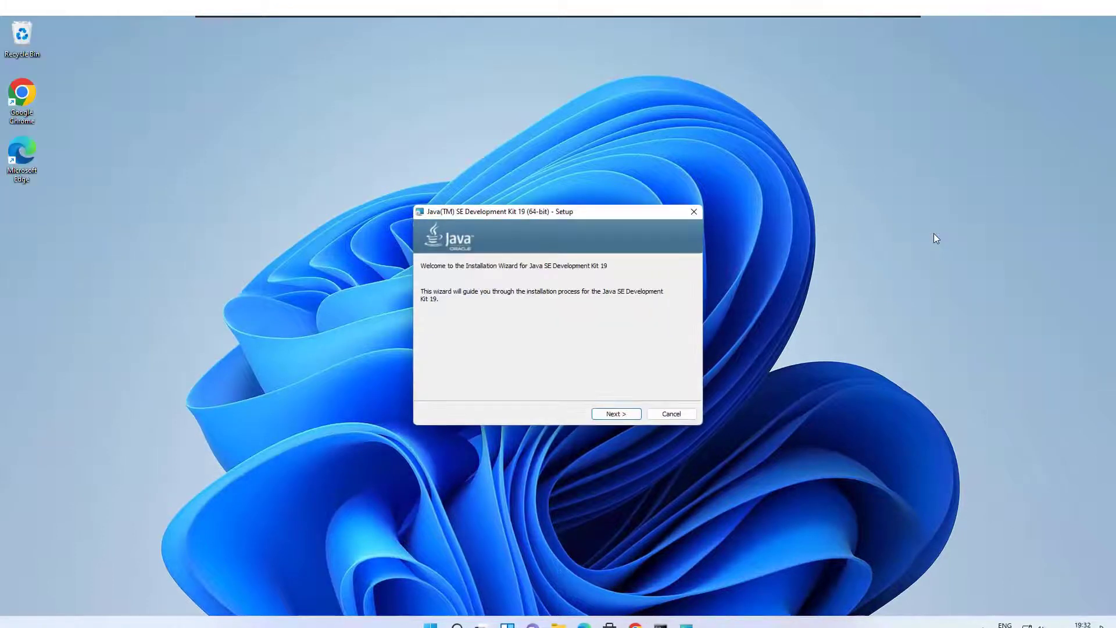
click(616, 414)
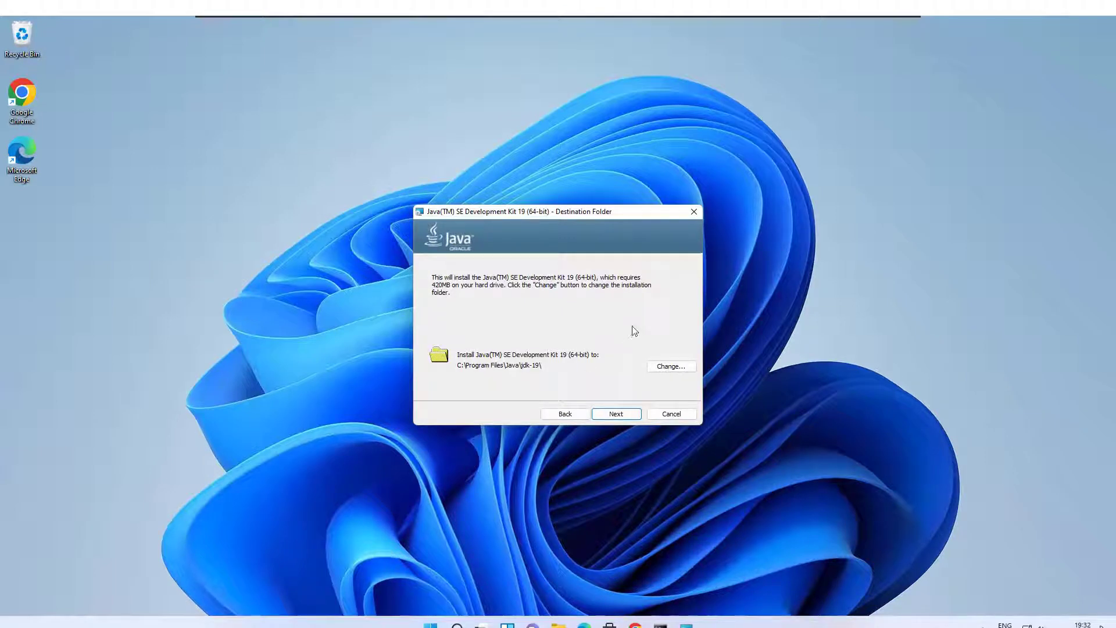
click(617, 415)
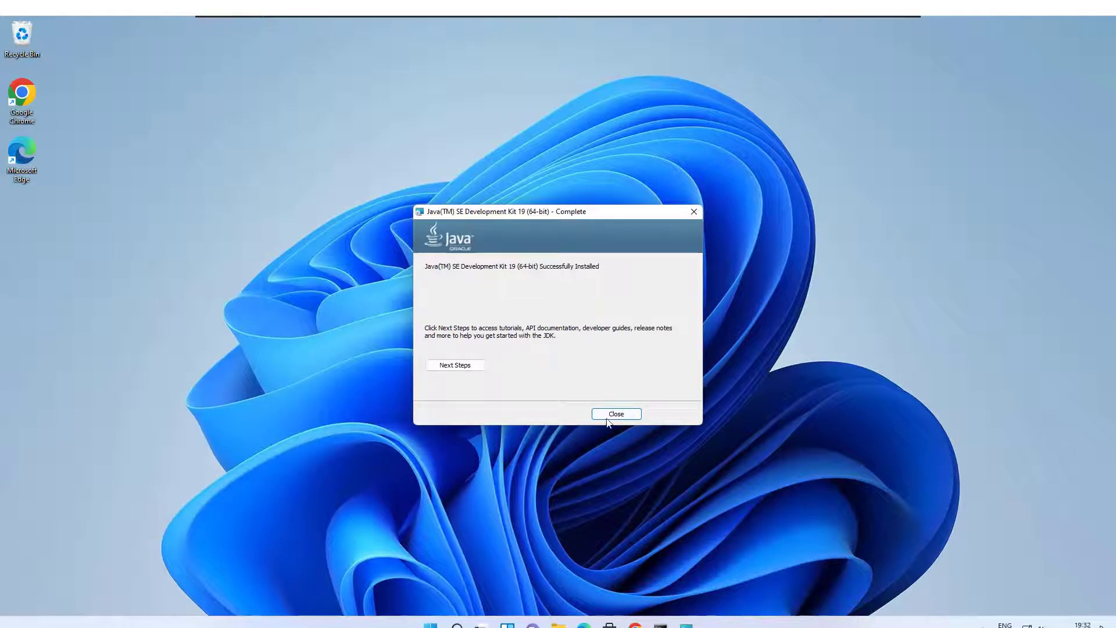
click(615, 414)
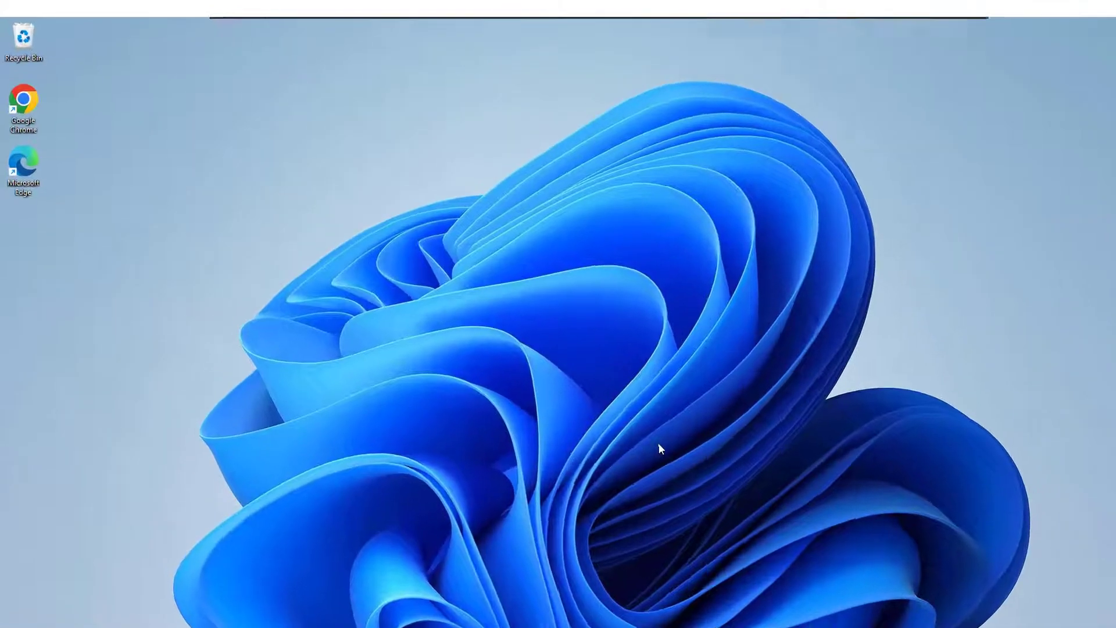
Step: Browse to C:\Program Files\Java\jdk-19\bin in File Explorer and copy its path
key(super+e)
double_click(274, 325)
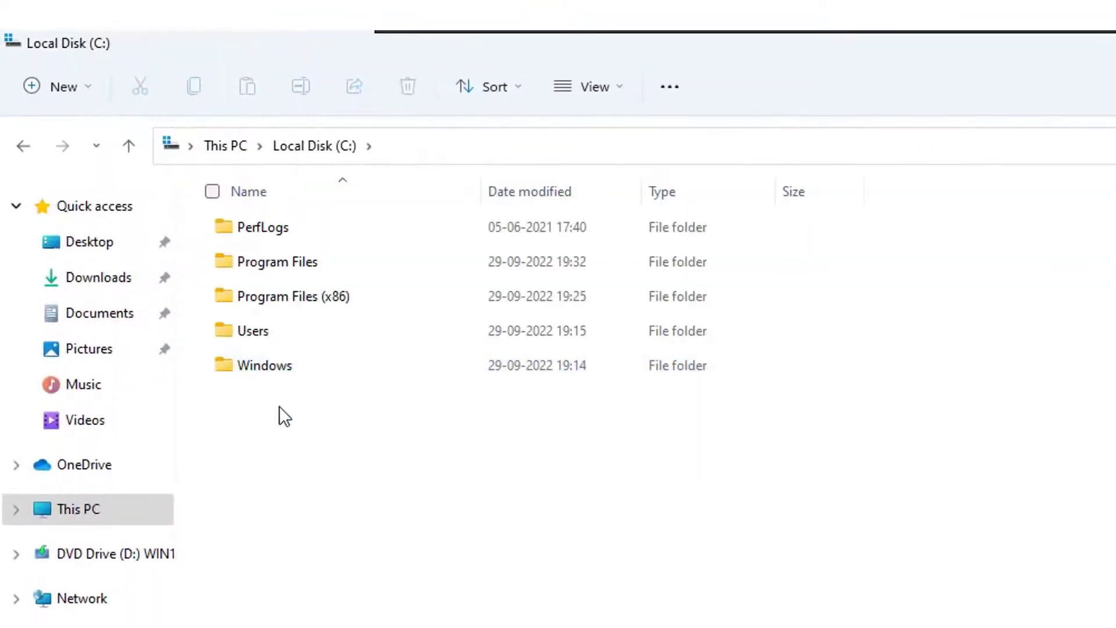
double_click(310, 263)
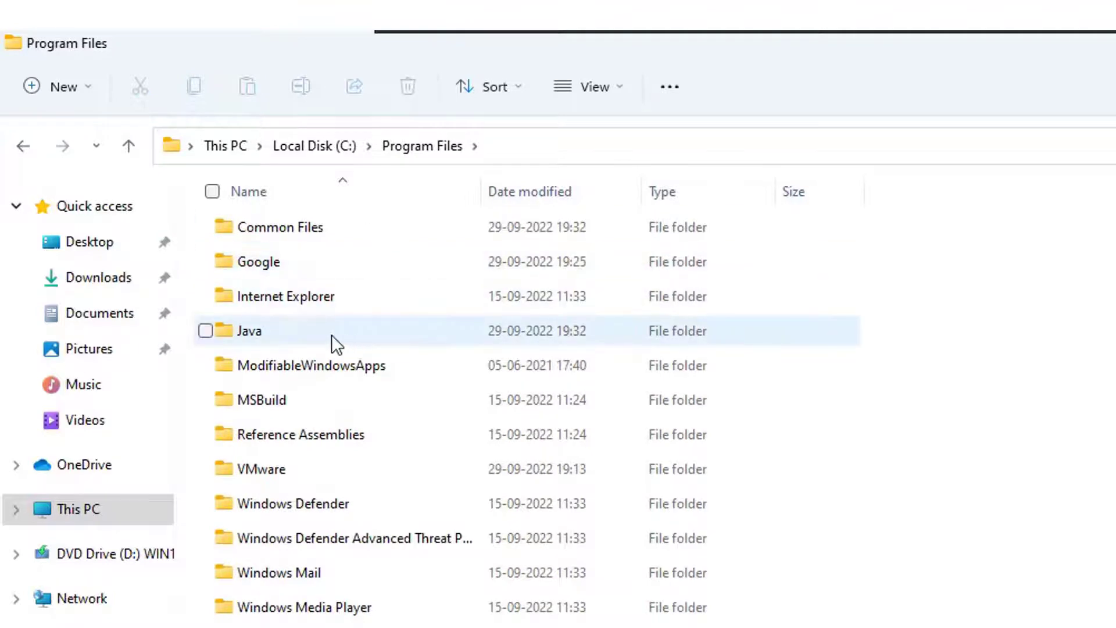
double_click(331, 334)
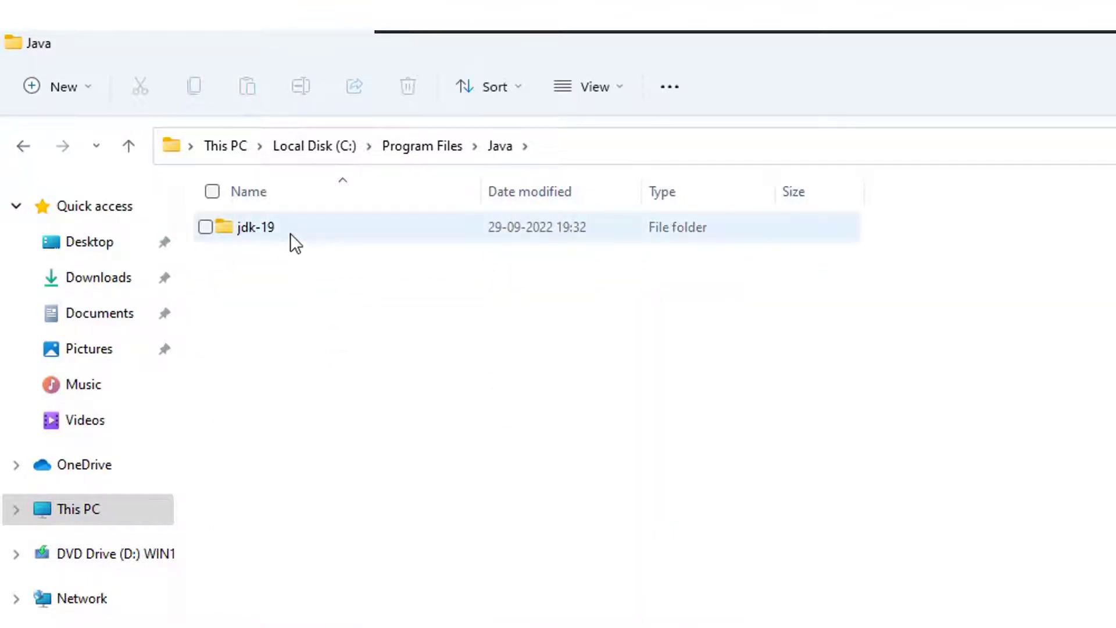
double_click(291, 232)
double_click(296, 228)
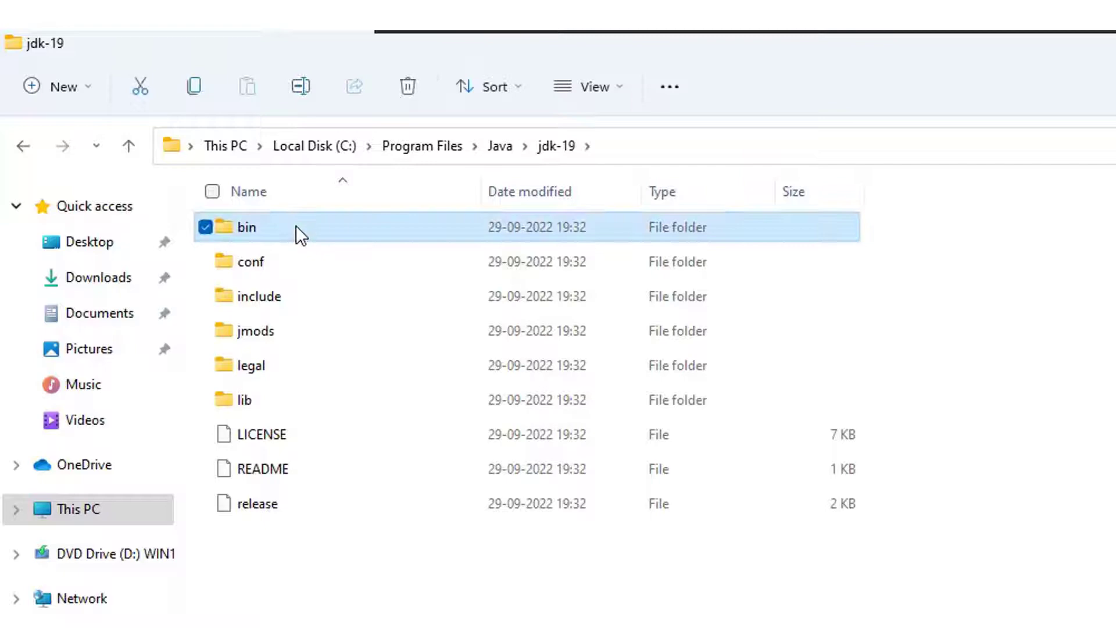
click(267, 147)
right_click(205, 148)
click(205, 227)
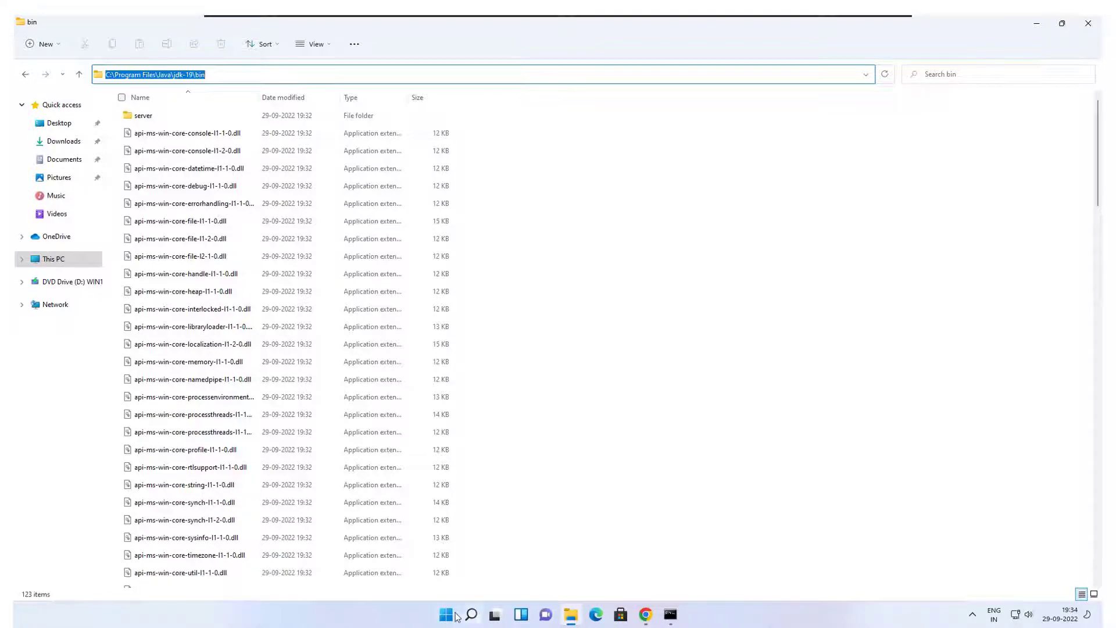
Step: Minimize File Explorer and launch Windows Settings from the Start search
click(1038, 25)
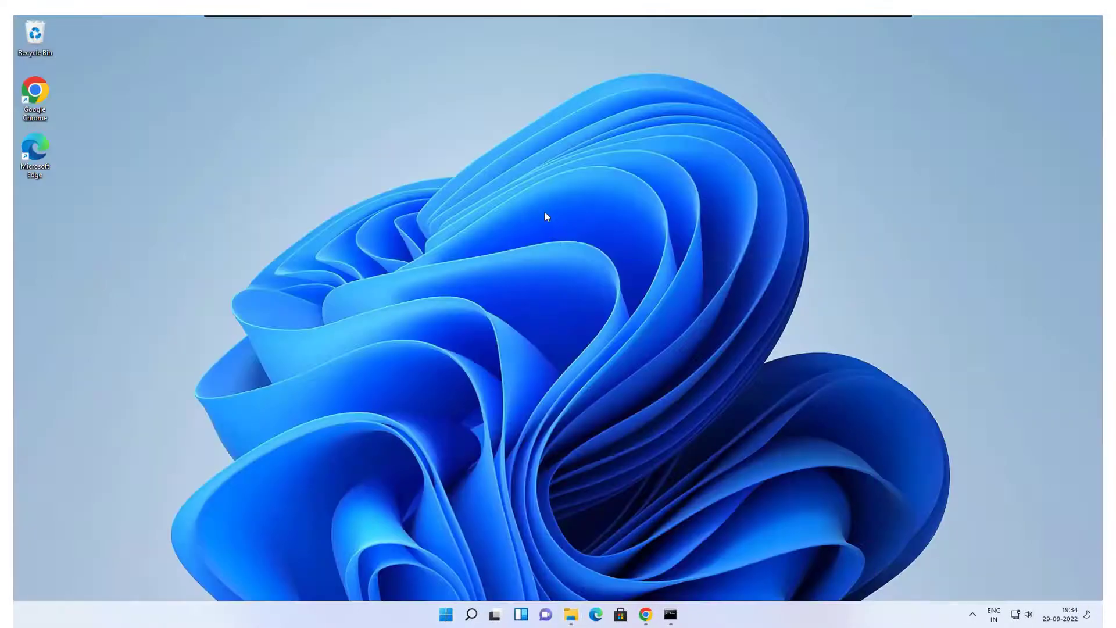
click(446, 614)
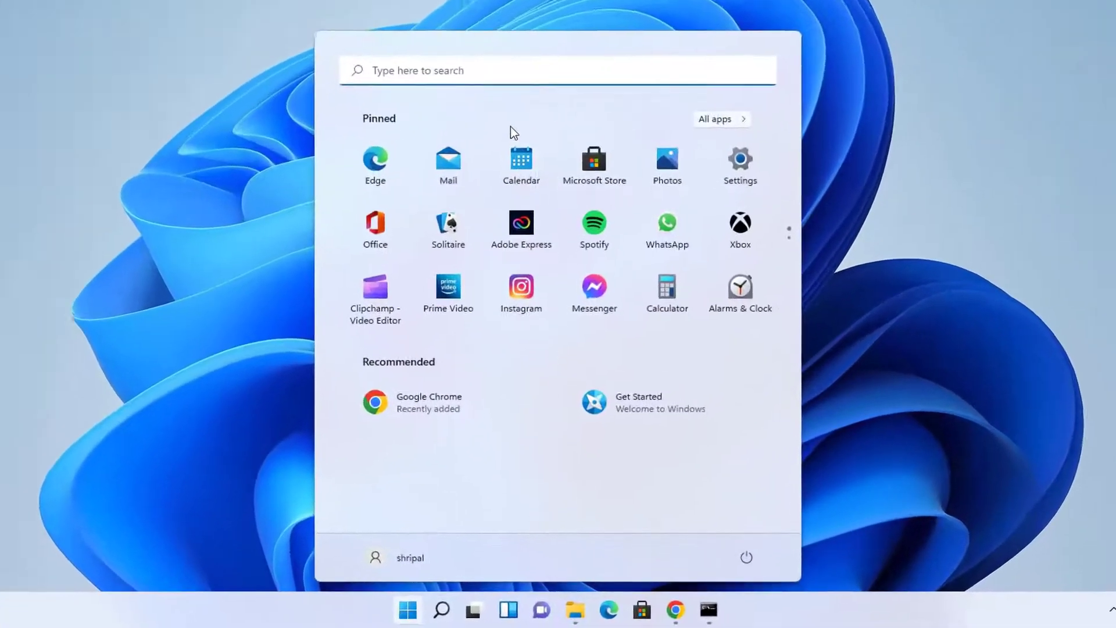
text(se)
key(Return)
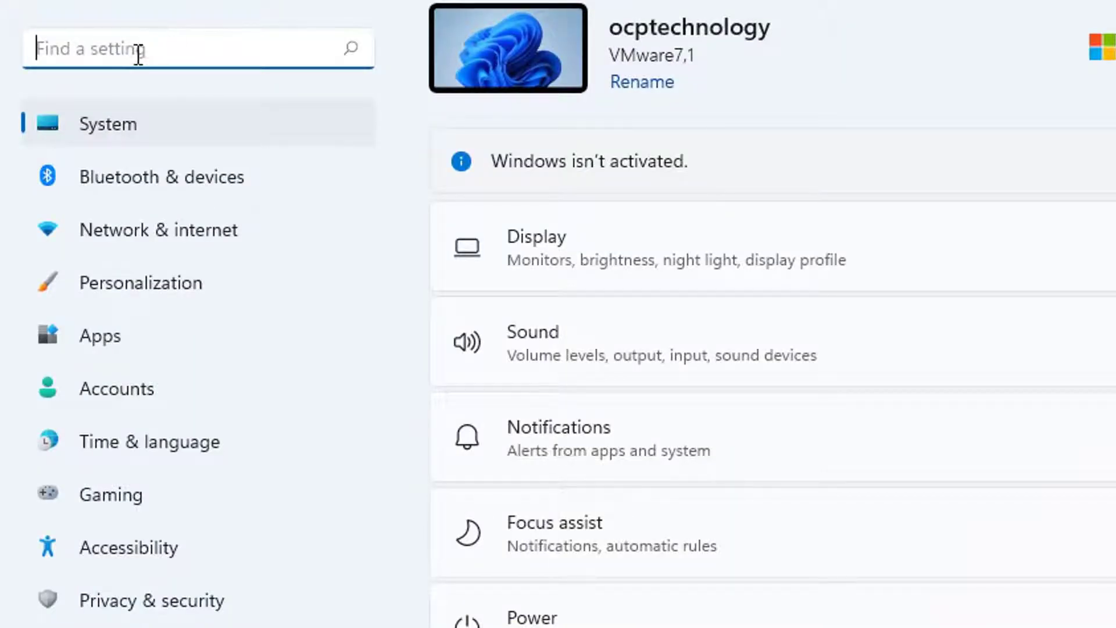
Step: Search Settings for 'environment' and open Edit the system environment variables
text(environment)
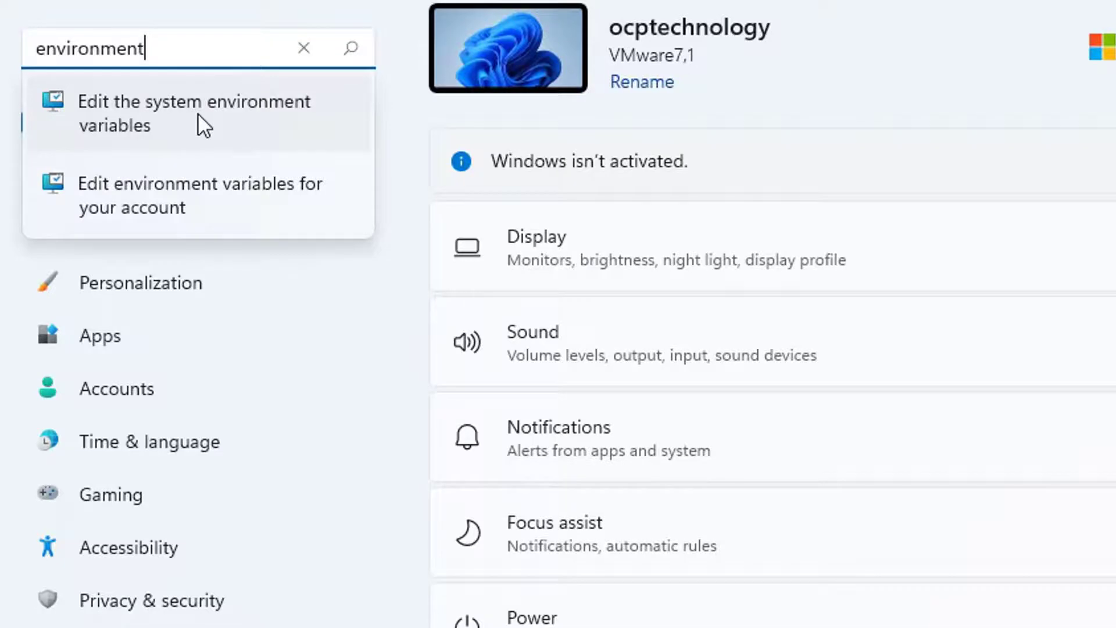
click(198, 115)
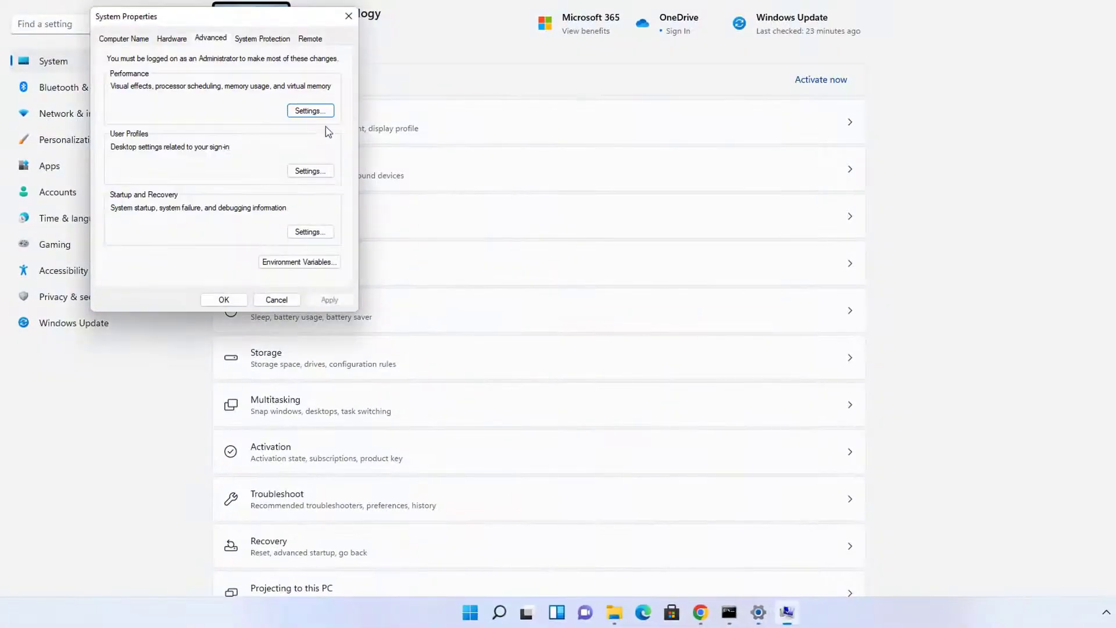
Step: Center System Properties, open Environment Variables, and select the system Path variable
drag(243, 21, 583, 61)
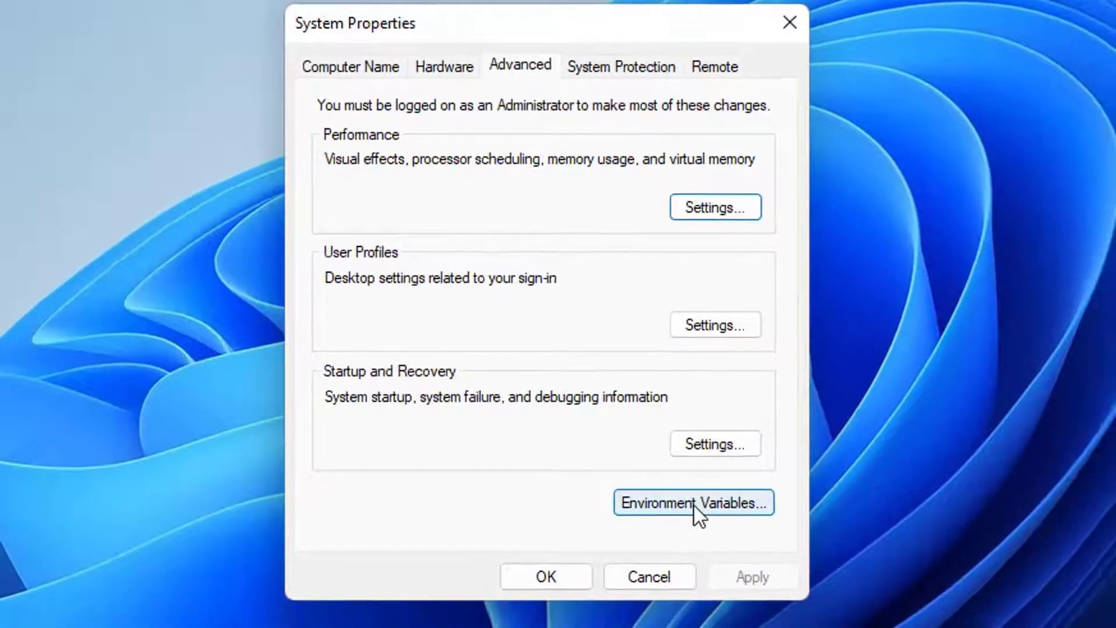
click(714, 522)
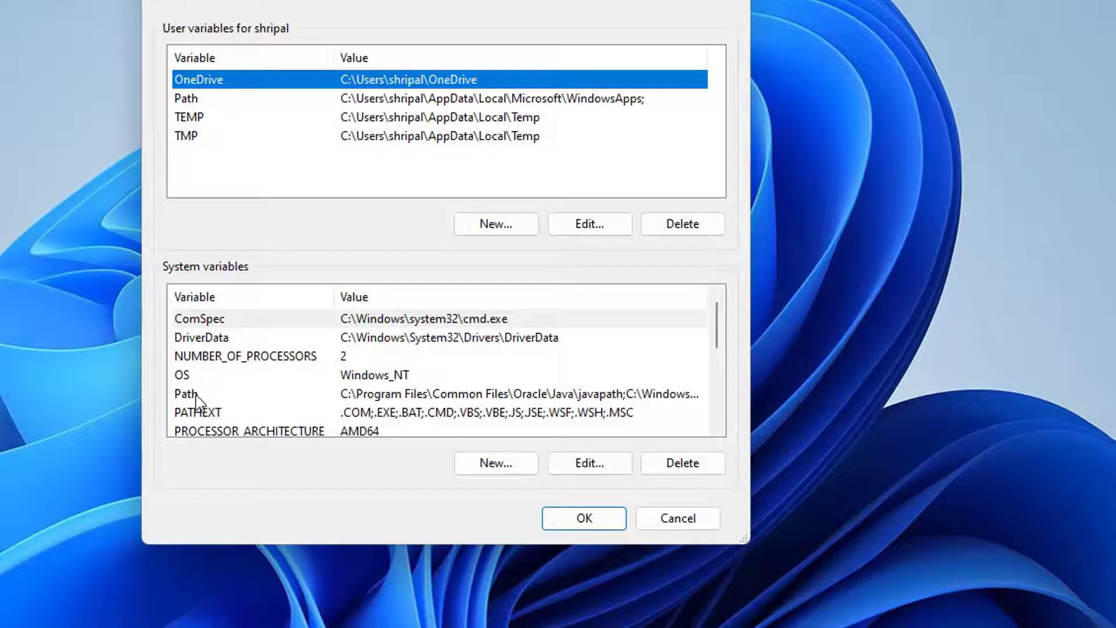
click(200, 395)
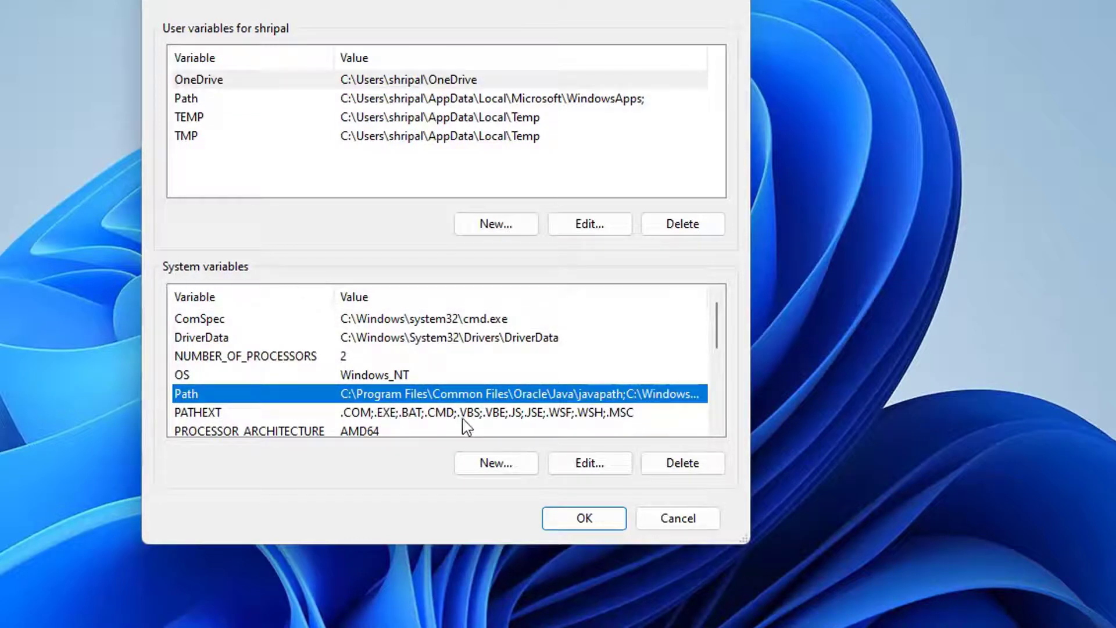
Step: Append C:\Program Files\Java\jdk-19\bin to the end of the system Path value and save
click(590, 464)
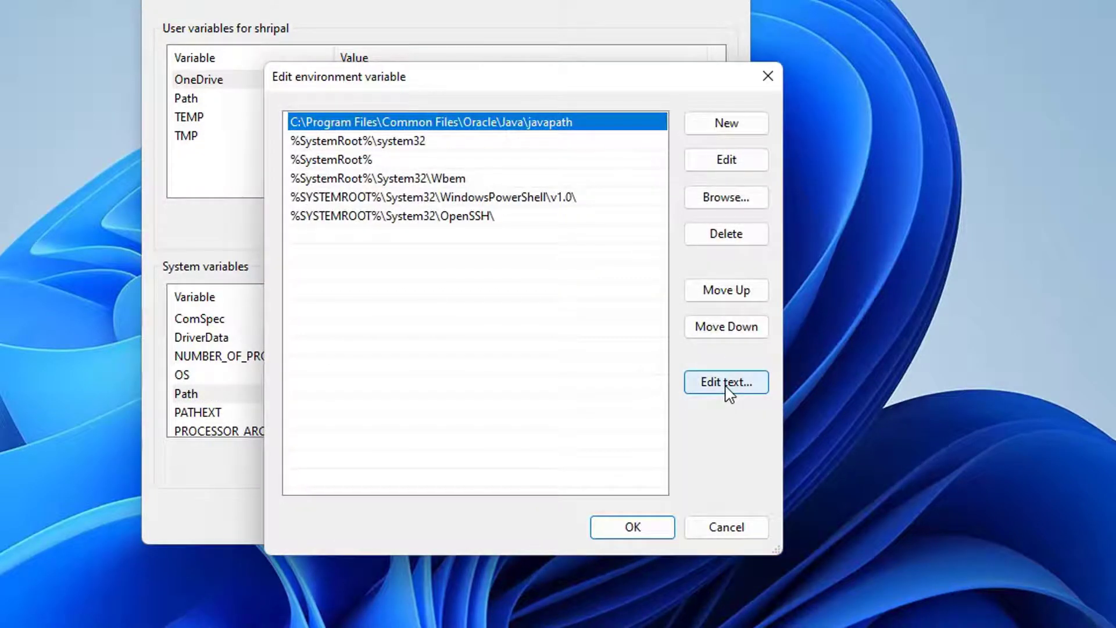
click(726, 391)
key(Return)
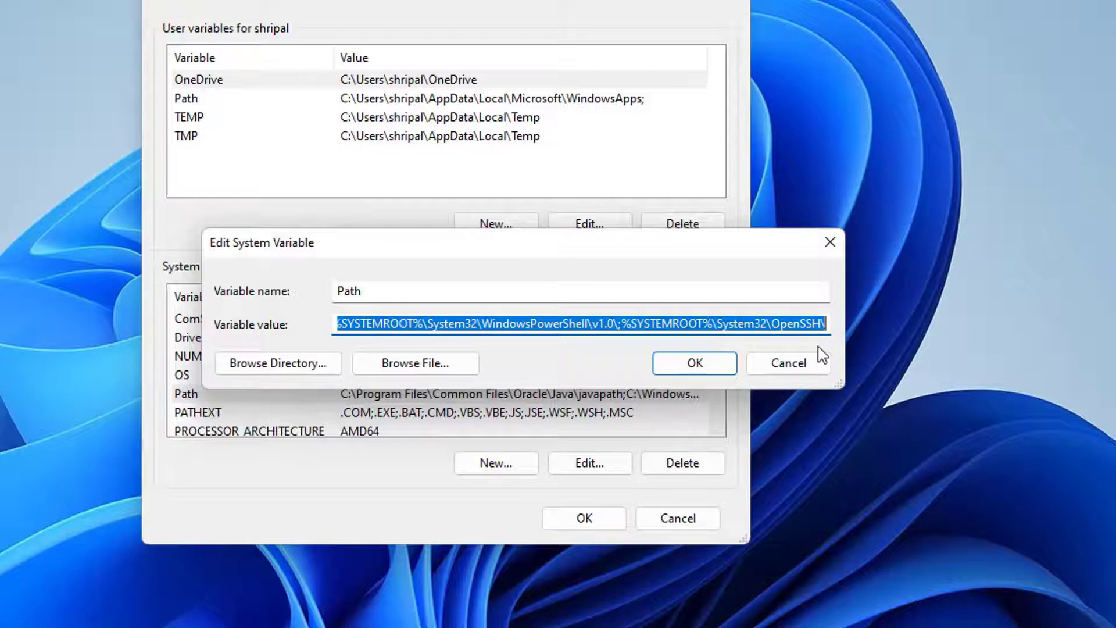
key(End)
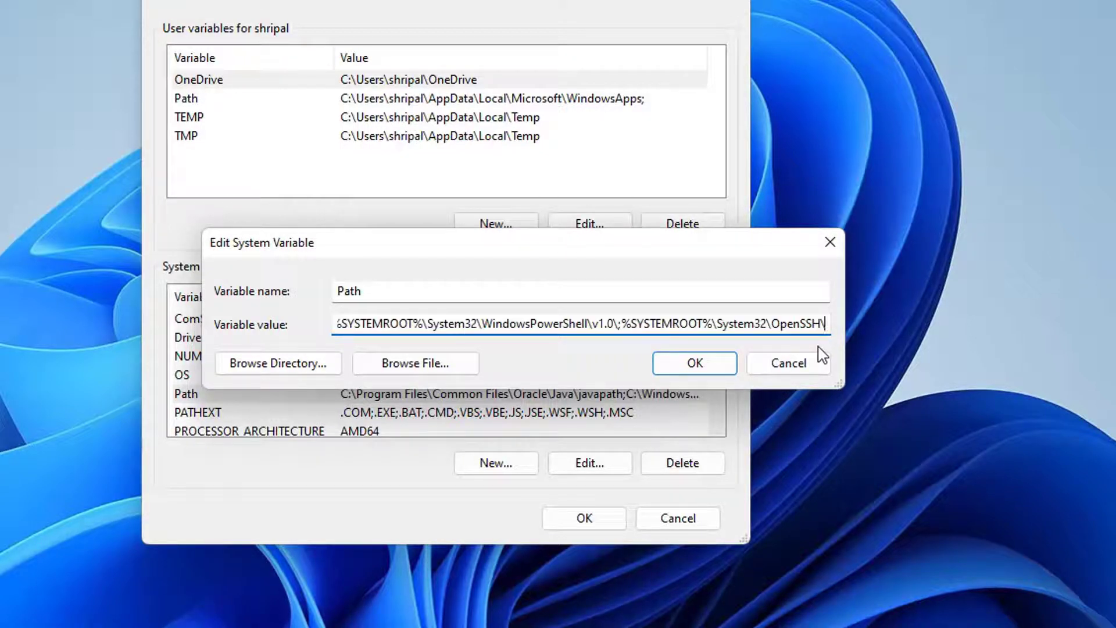
key(ctrl+v)
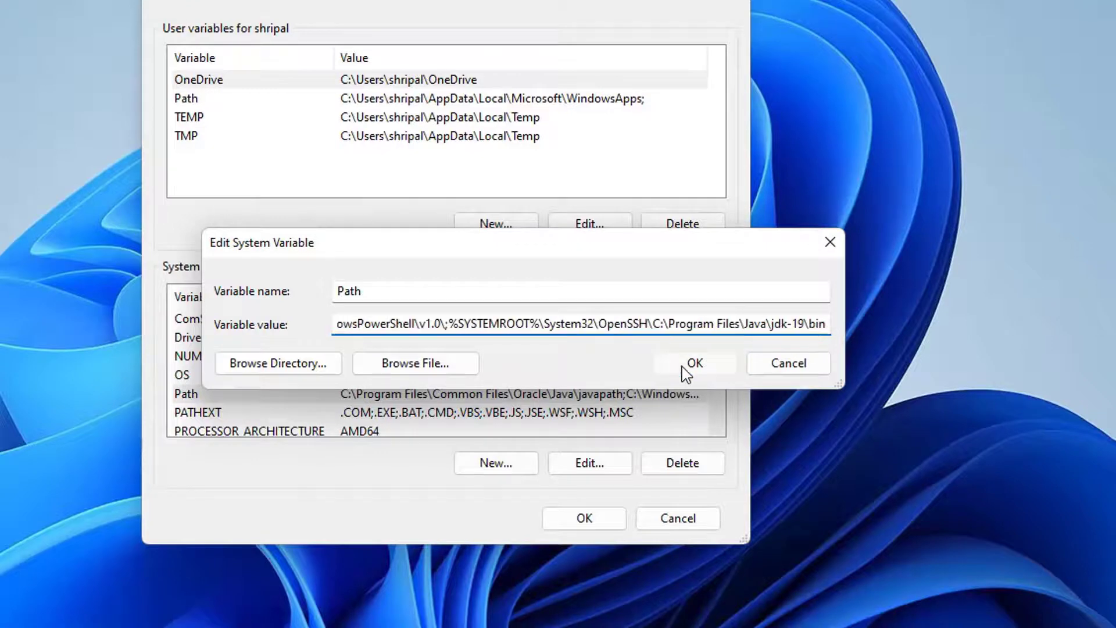
click(685, 369)
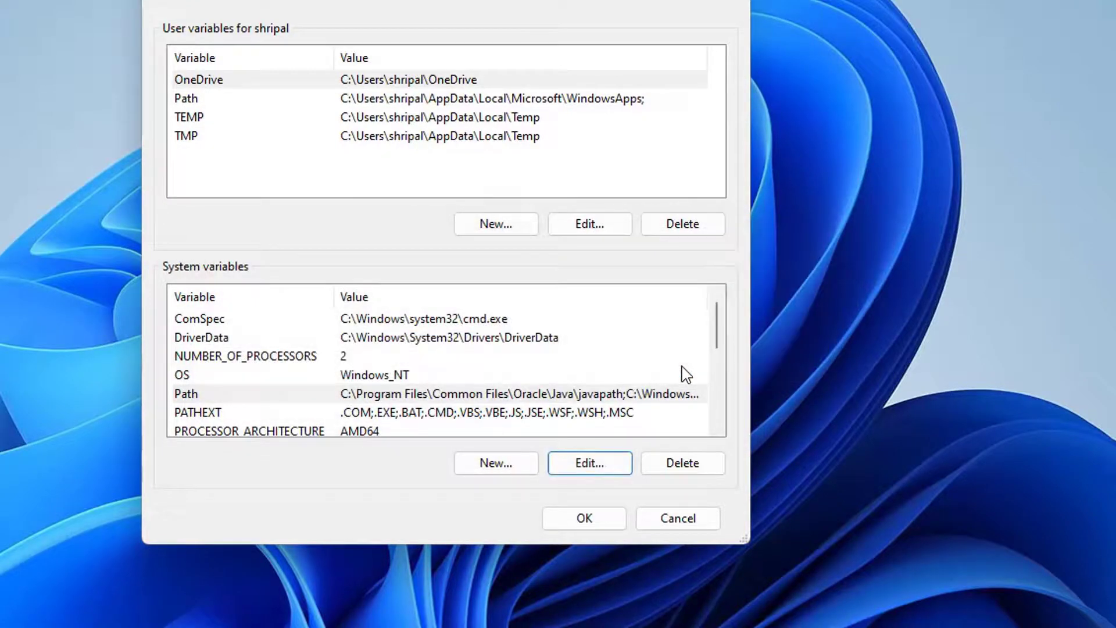
Step: Create a new system variable and enter JAVA_HOME as its name
click(490, 465)
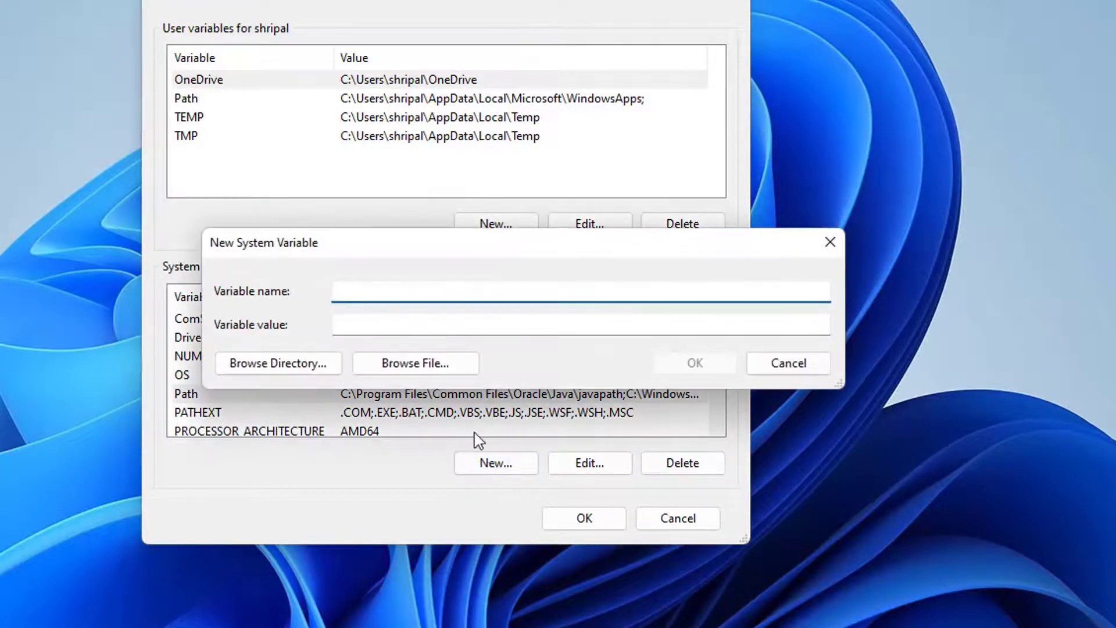
text(JAVA)
text(HOME)
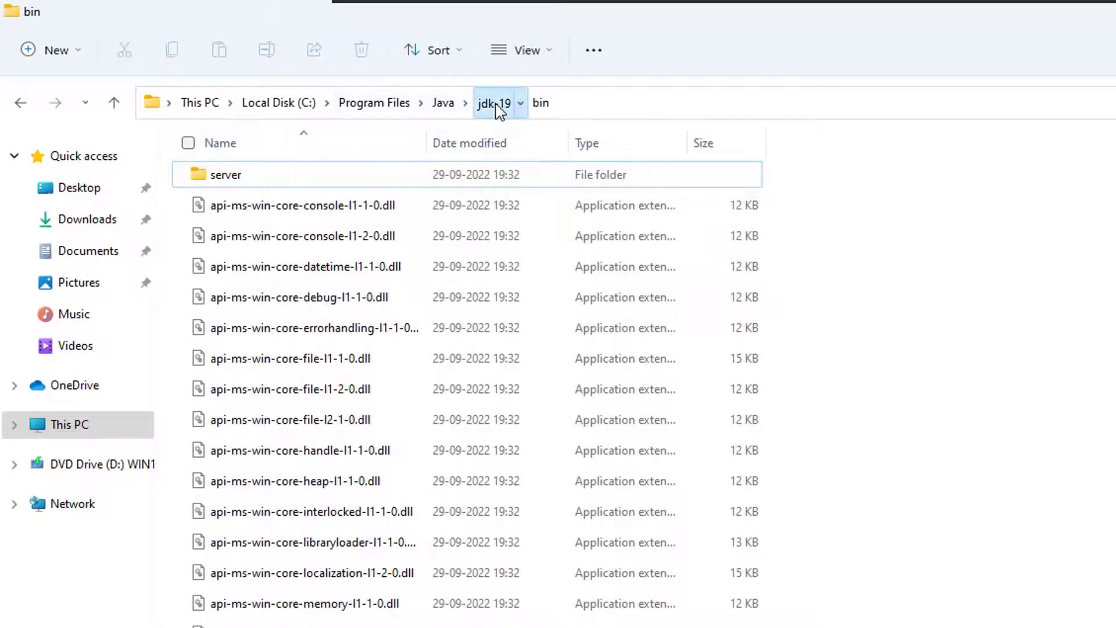
Step: Copy the jdk-19 folder path from Explorer and save it as JAVA_HOME's value
click(494, 103)
click(544, 102)
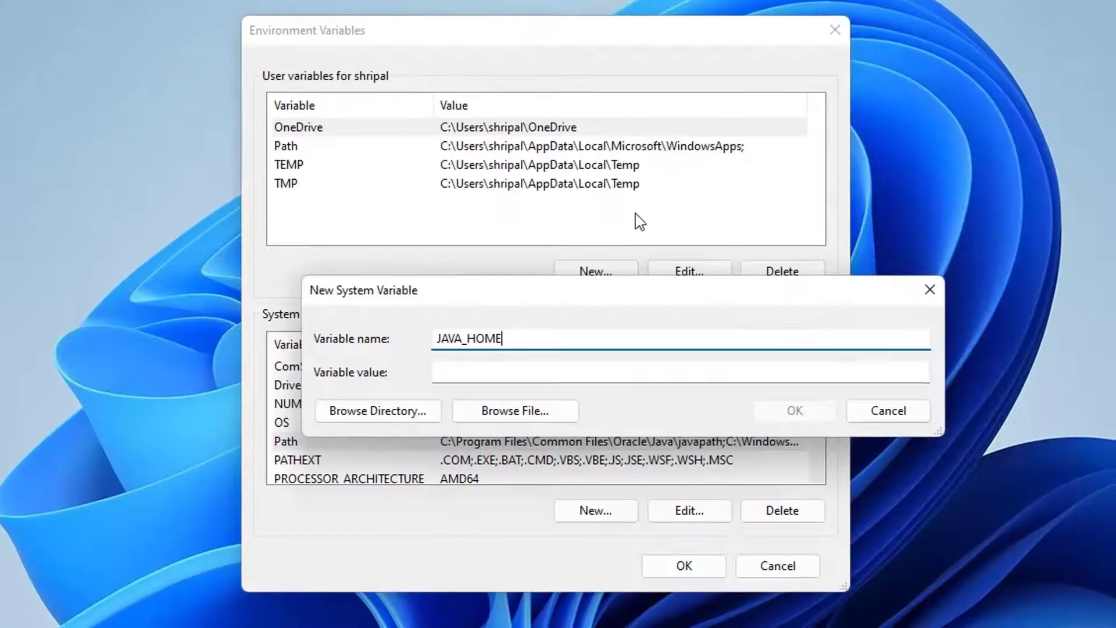
right_click(585, 372)
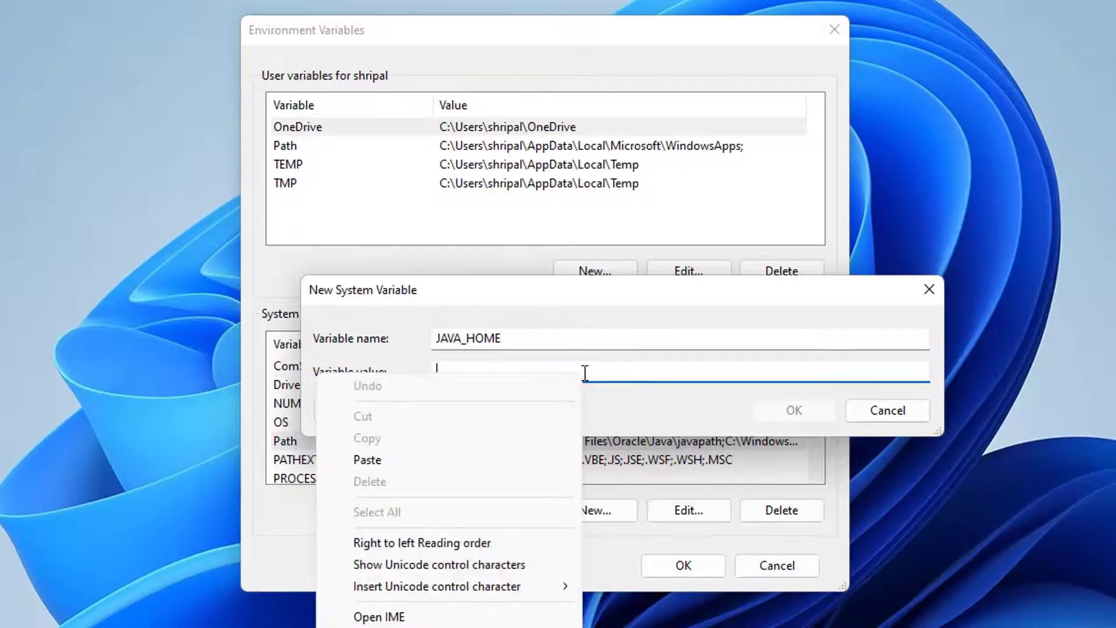
click(431, 462)
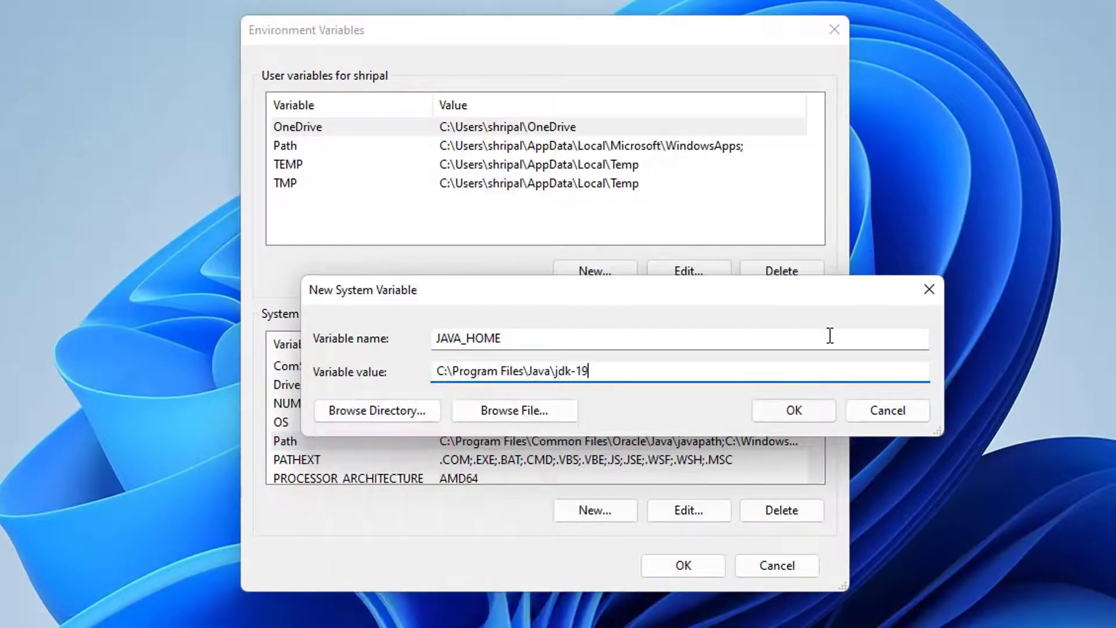
click(796, 411)
Step: Close System Properties and launch Command Prompt as administrator from a CMD search
click(704, 567)
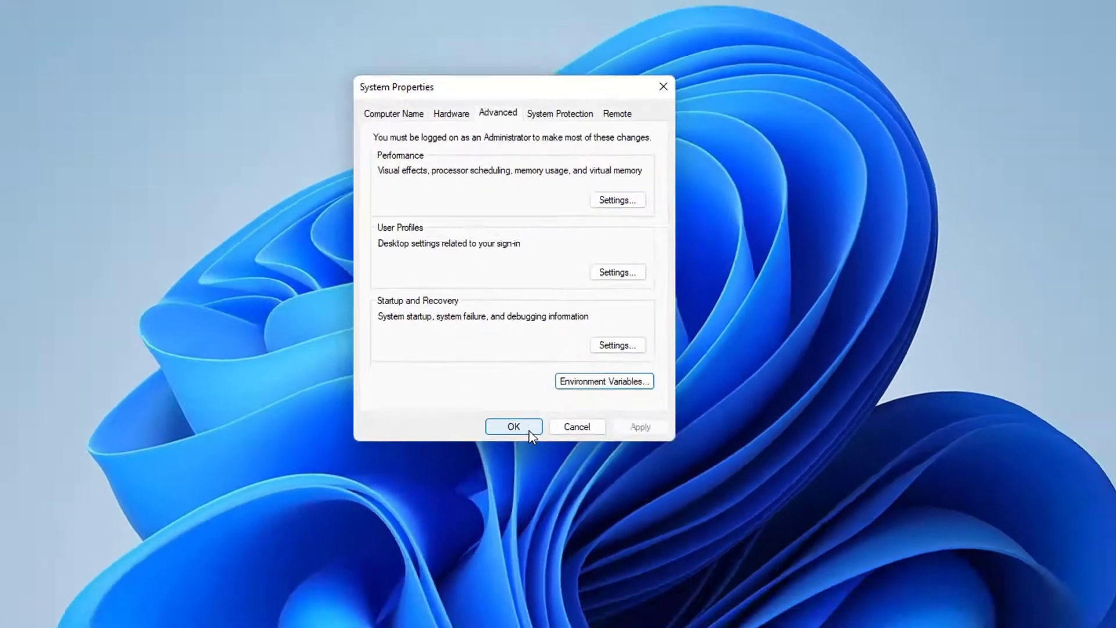
click(546, 483)
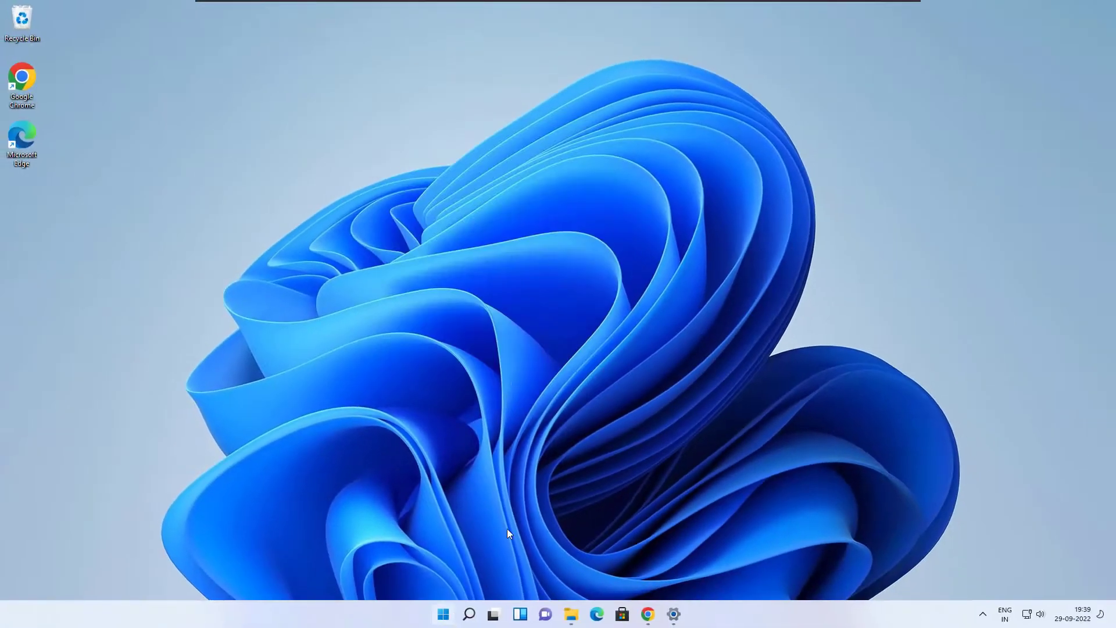
key(super)
text(CMD)
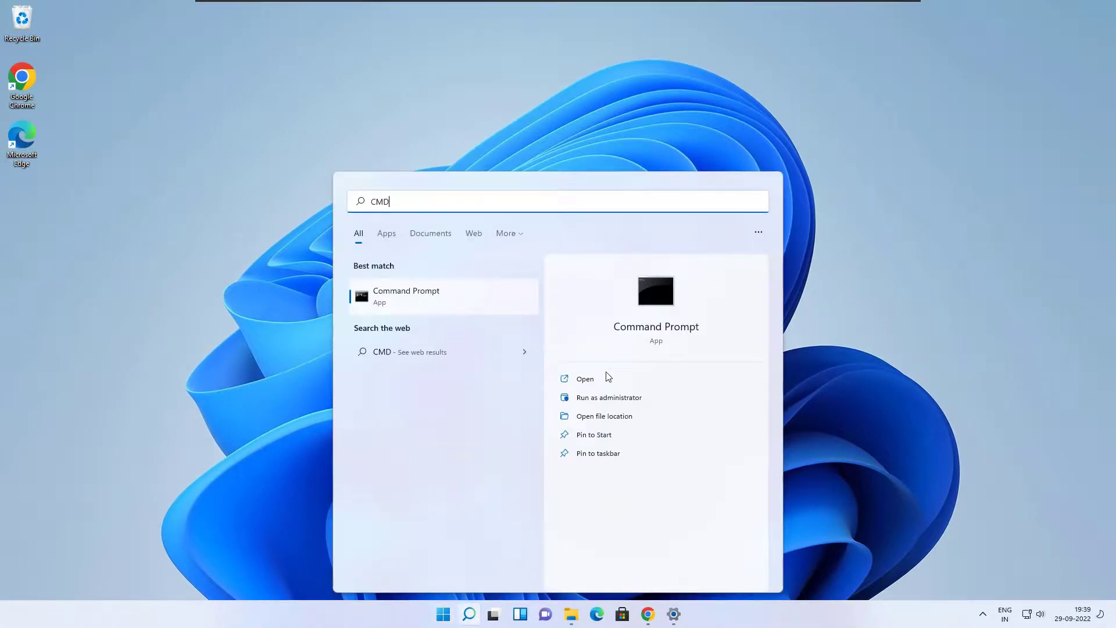
right_click(430, 304)
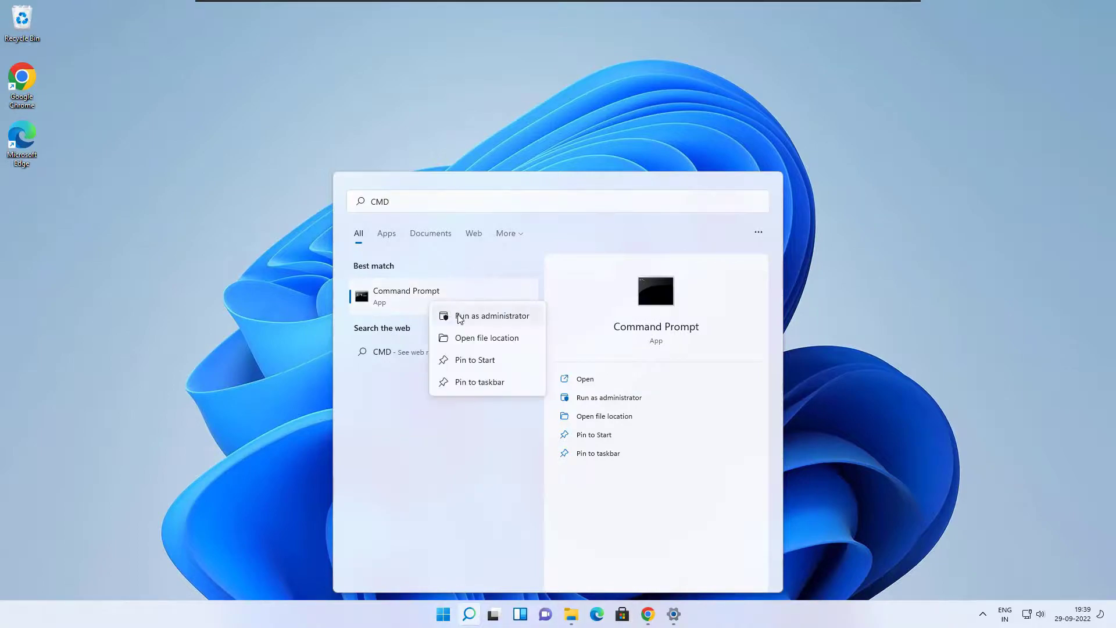
click(463, 318)
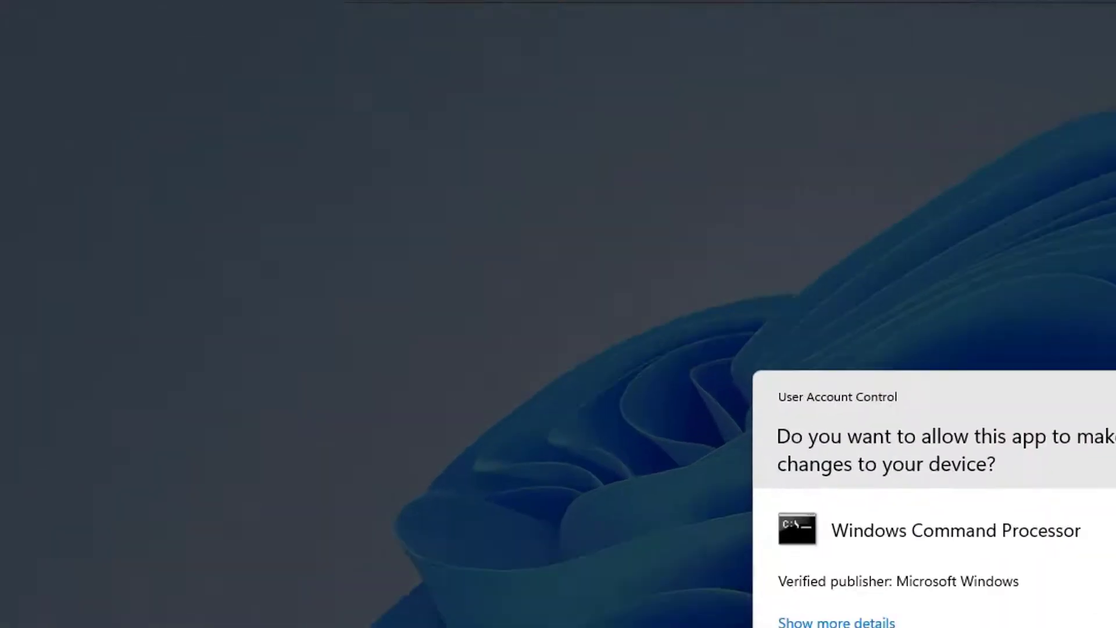
Step: Approve the admin Command Prompt and run java -version, confirming Java 19 build 19+36-2238
click(585, 394)
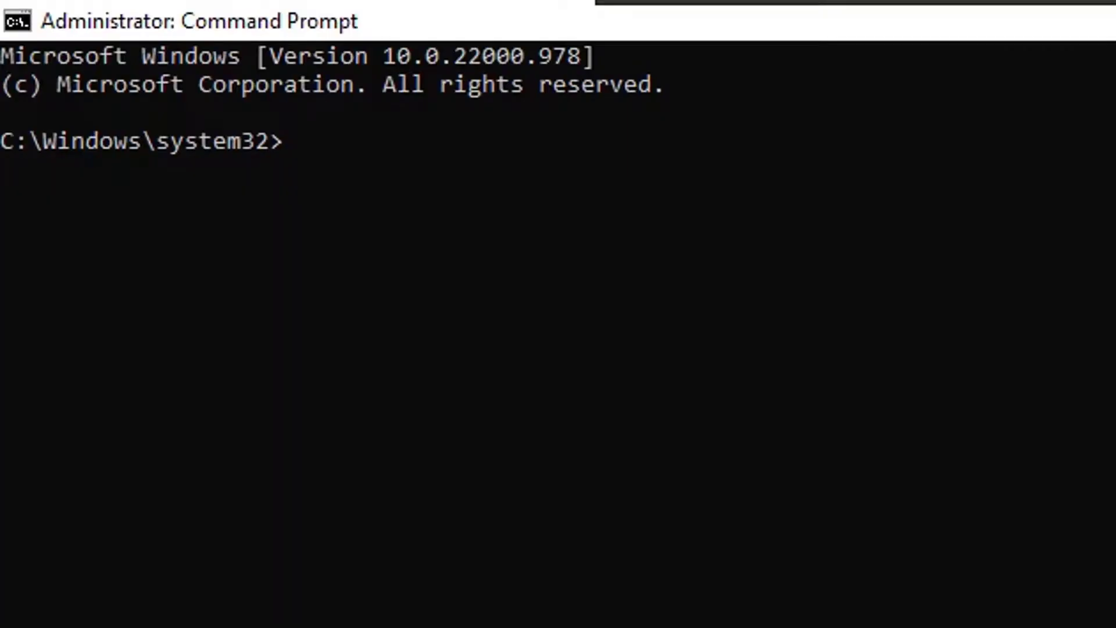
text(java)
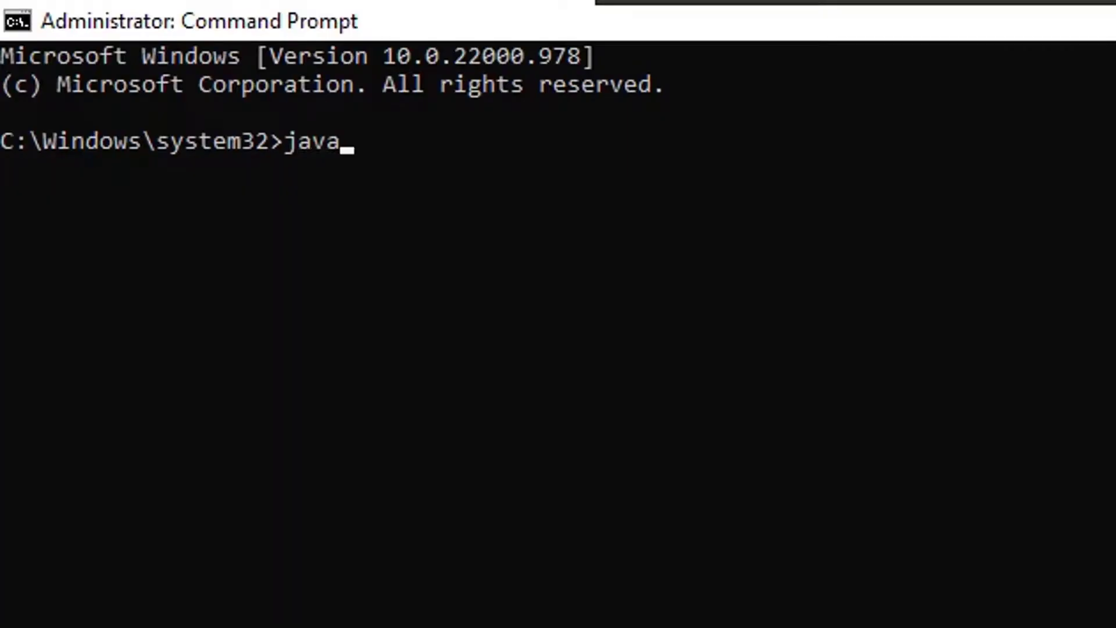
text( -version)
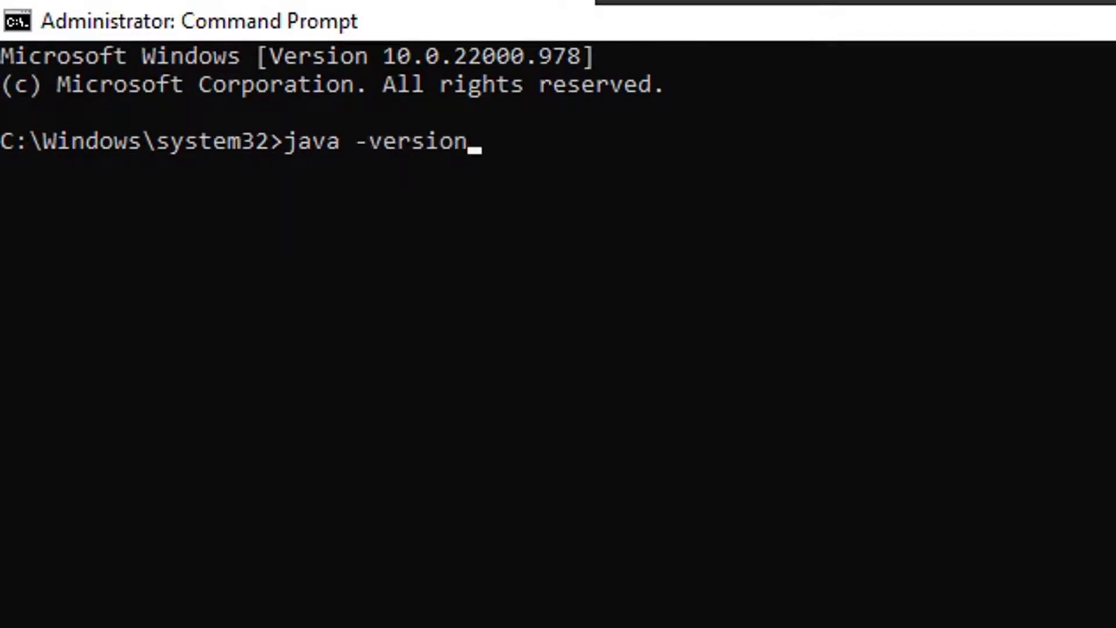
key(Return)
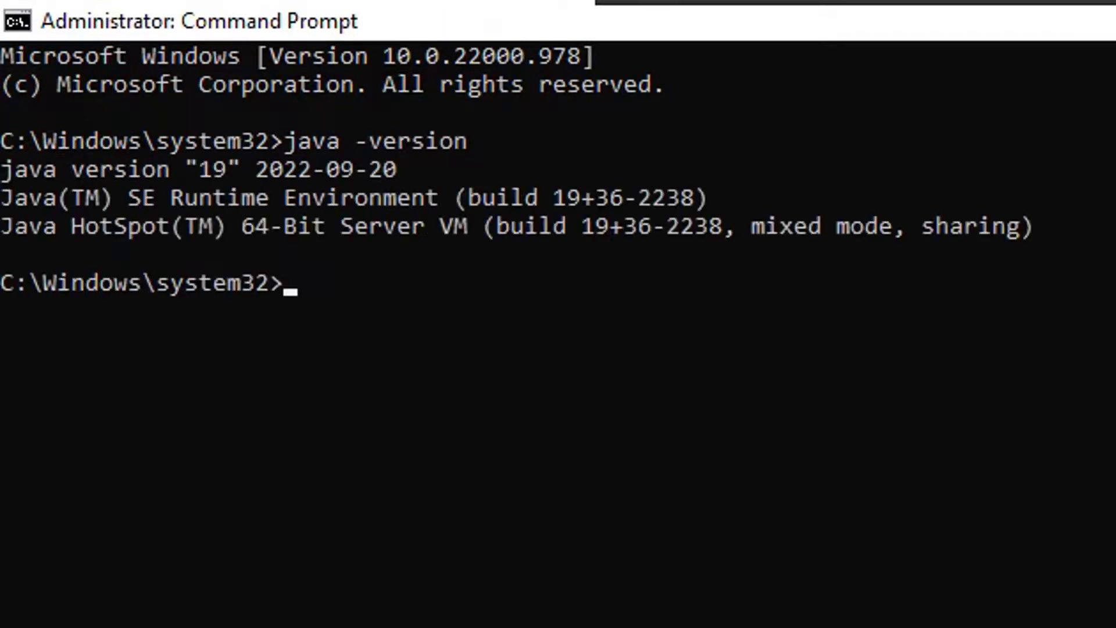
key(Return)
key(Return)
key(Return)
key(Return)
key(Return)
key(Return)
key(Return)
key(Return)
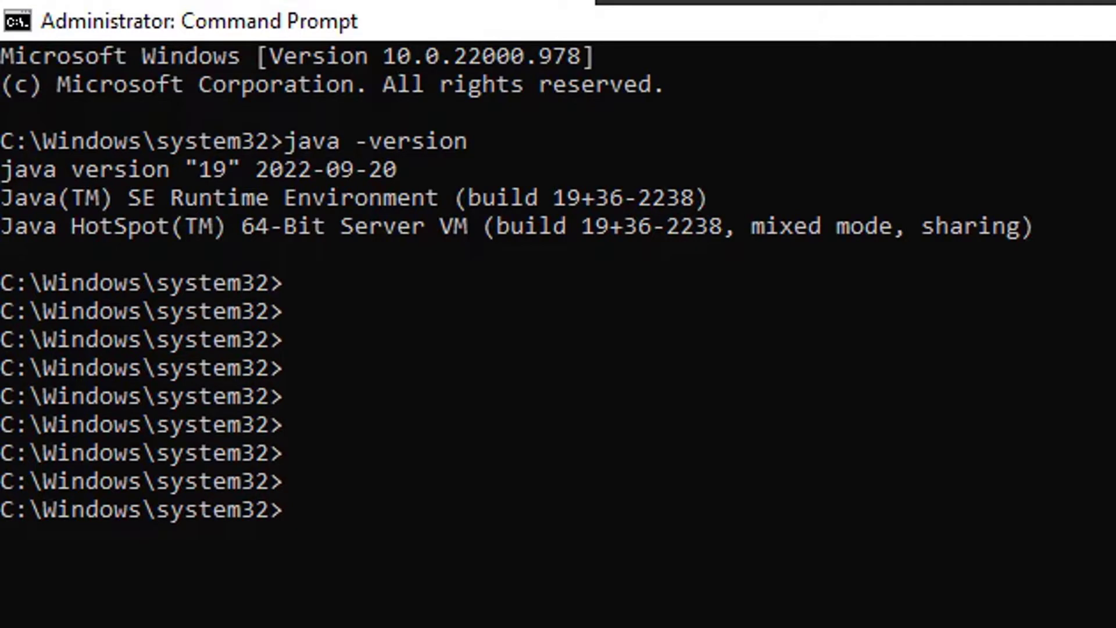
key(Return)
key(Return)
key(Return)
key(Return)
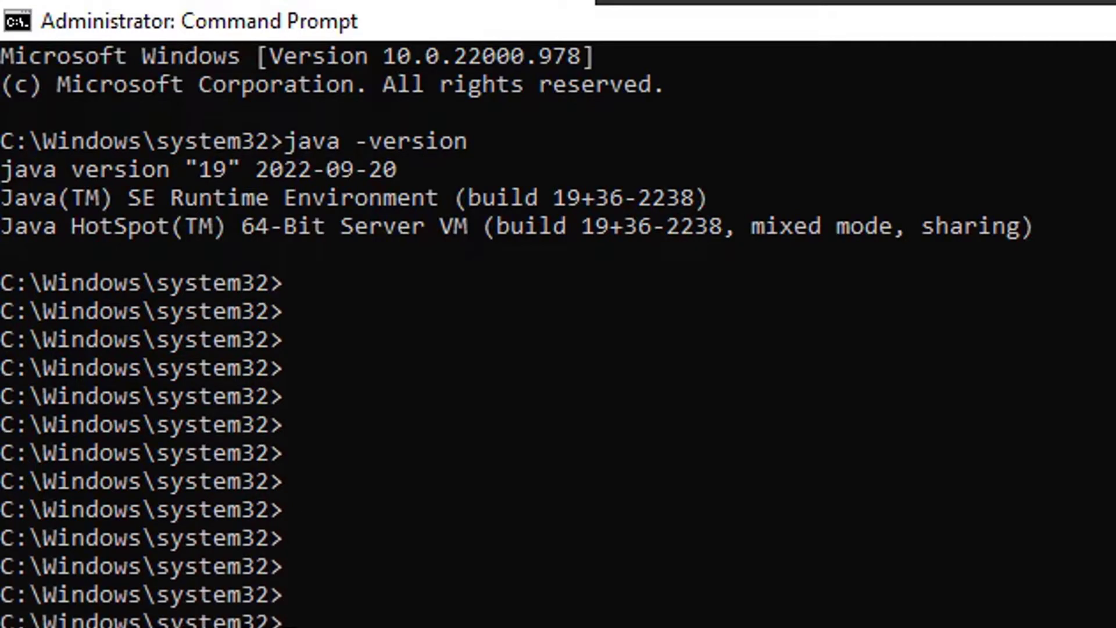